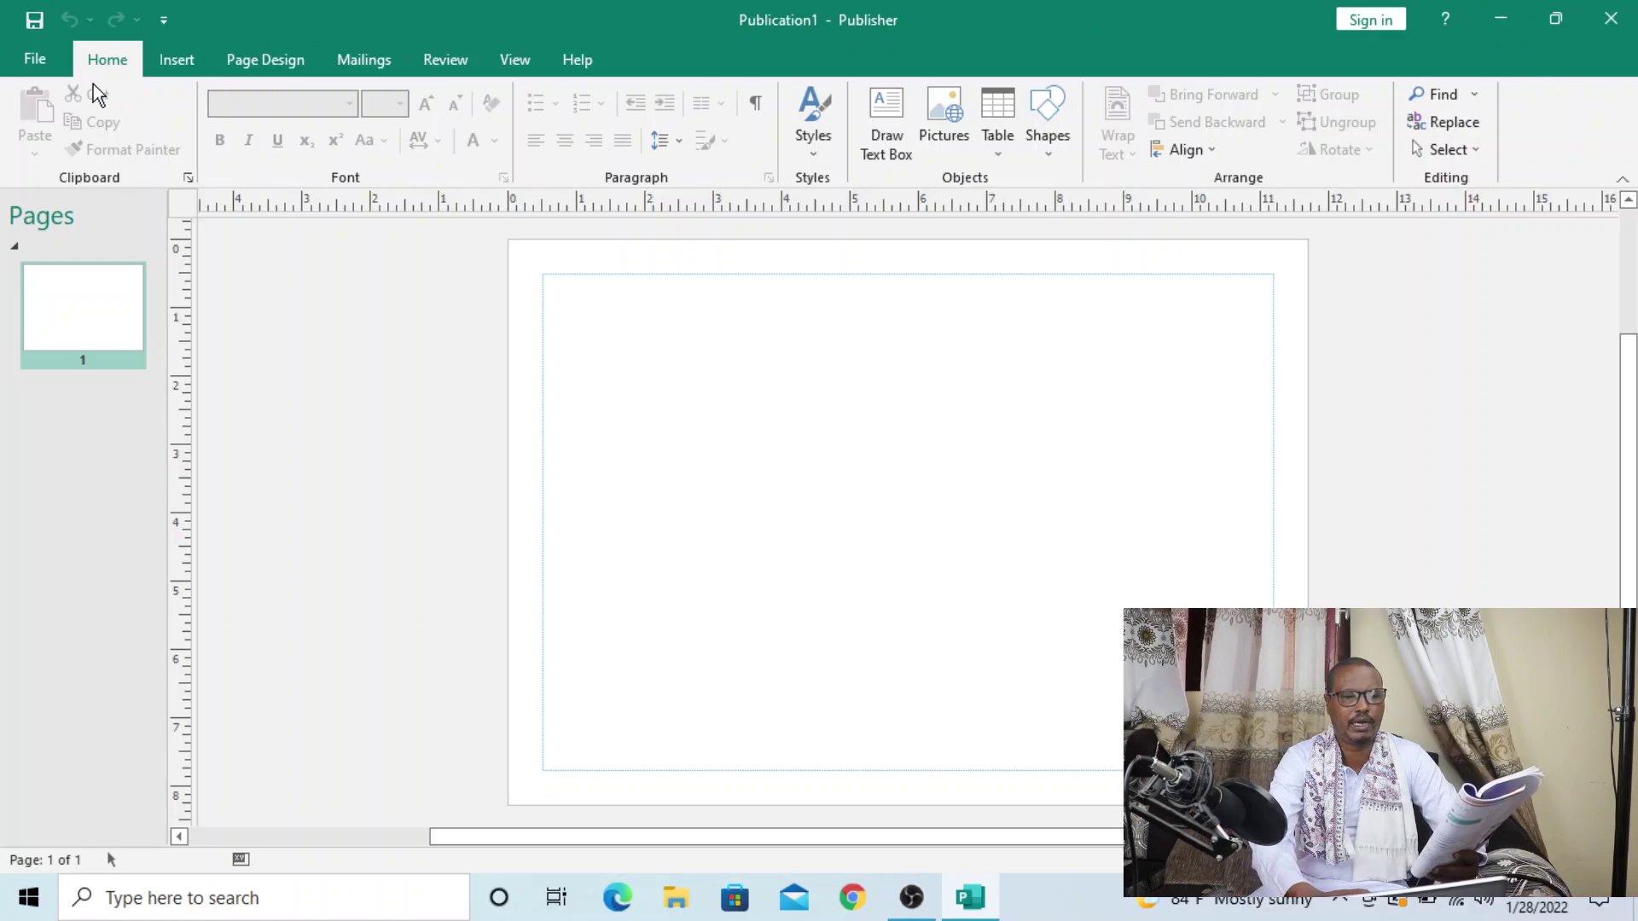
# Step: Examine the additional blank page sizes and publication types offered for a new publication
pyautogui.click(33, 60)
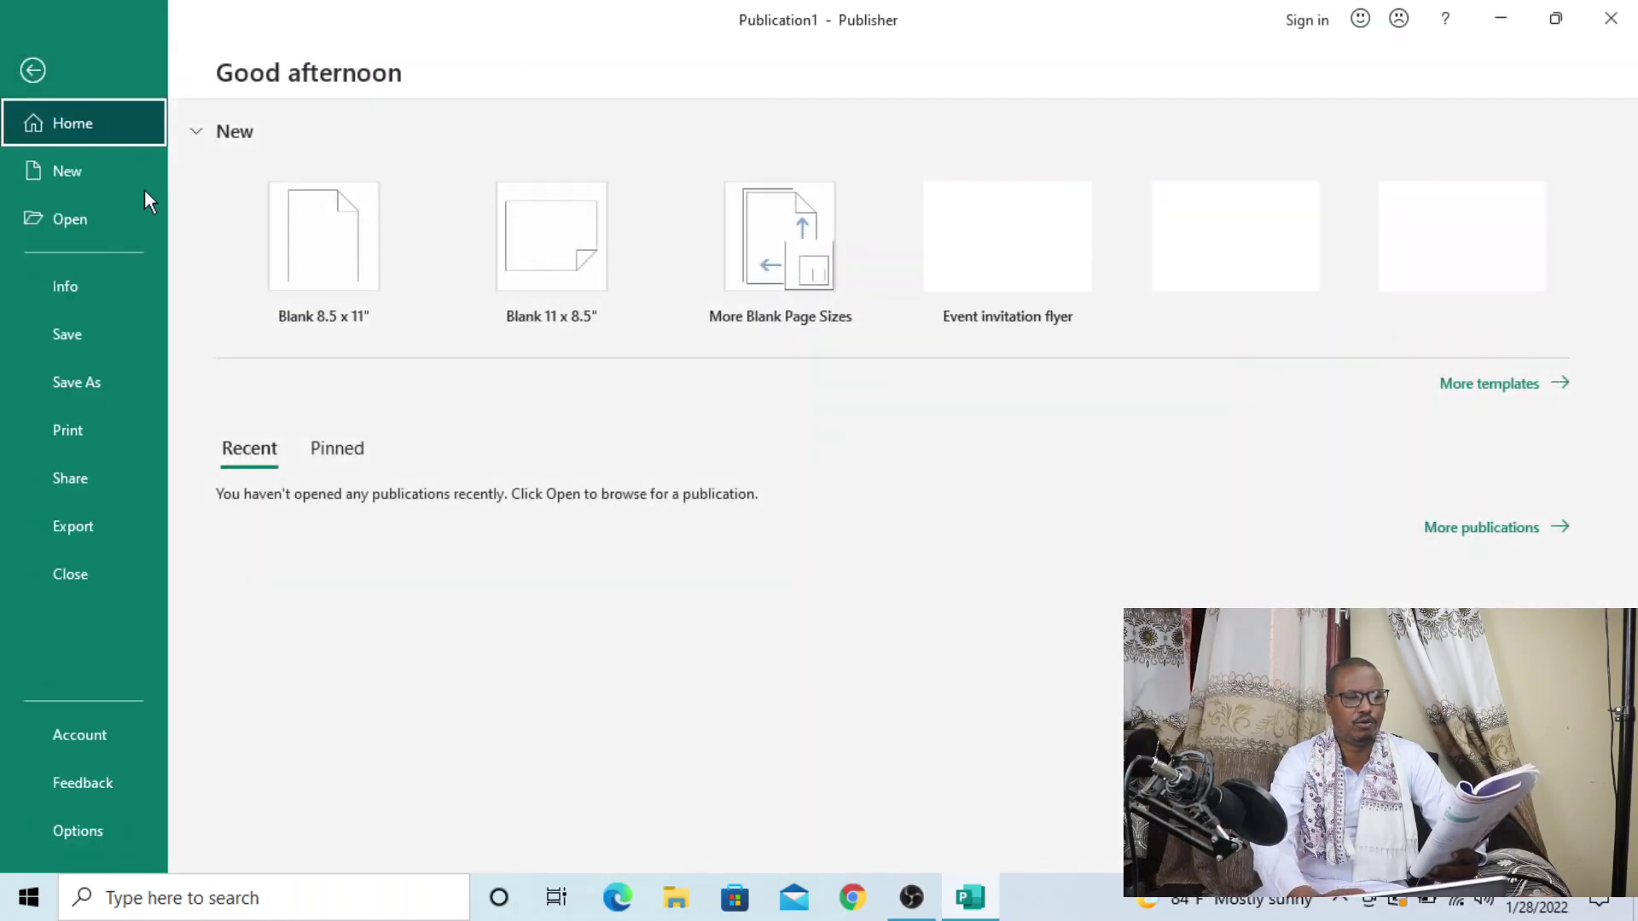
pyautogui.click(78, 183)
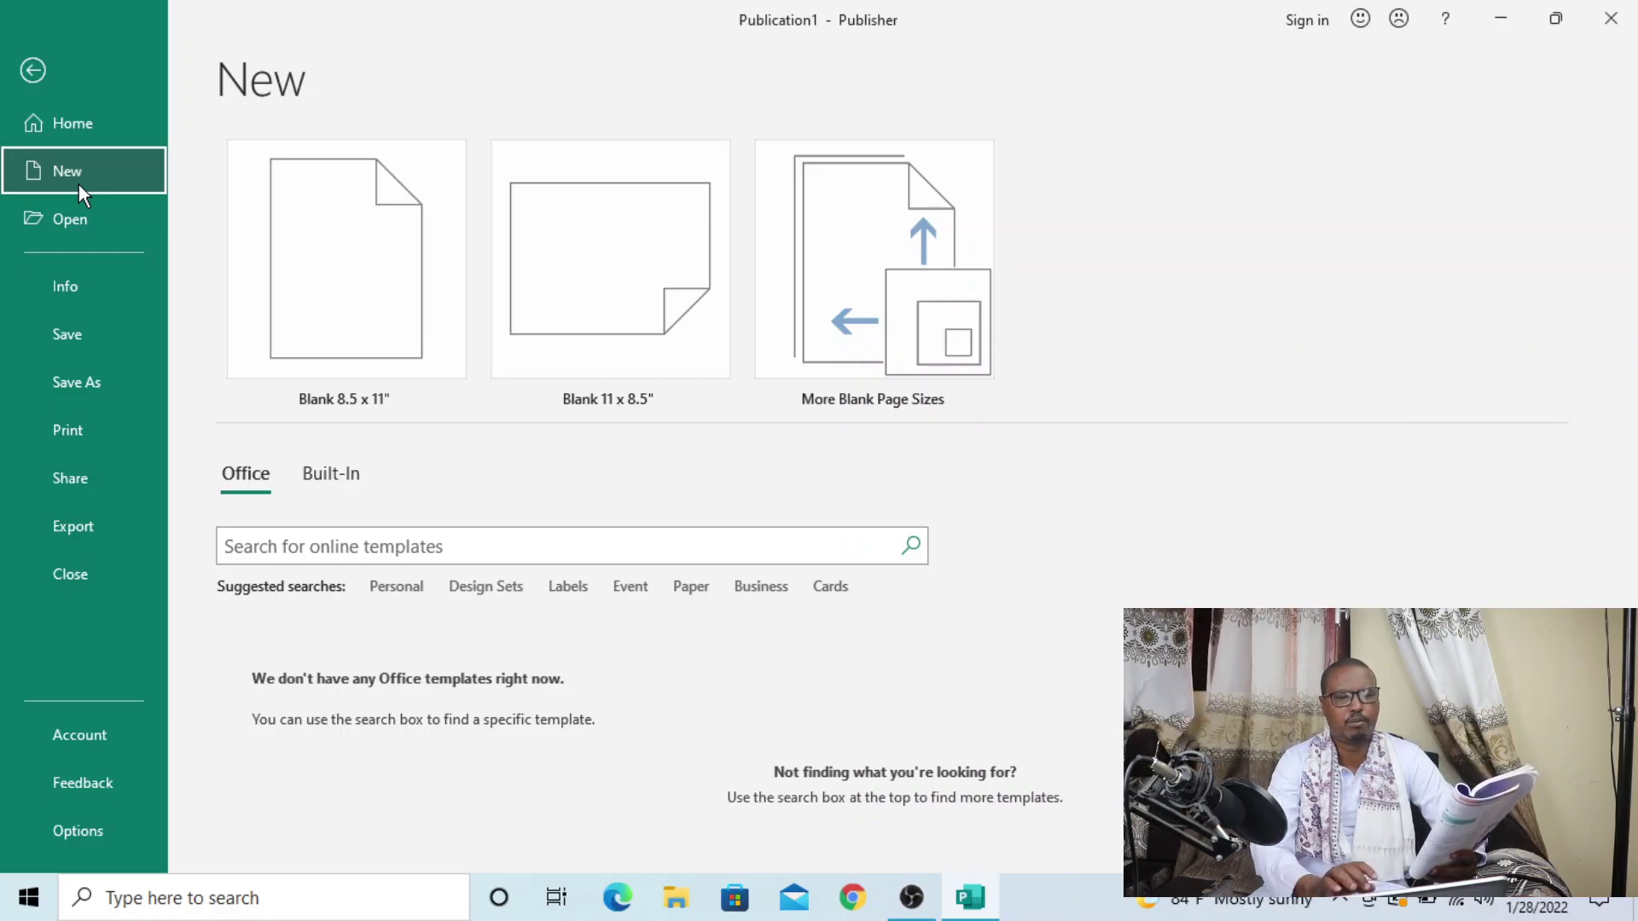
pyautogui.click(861, 373)
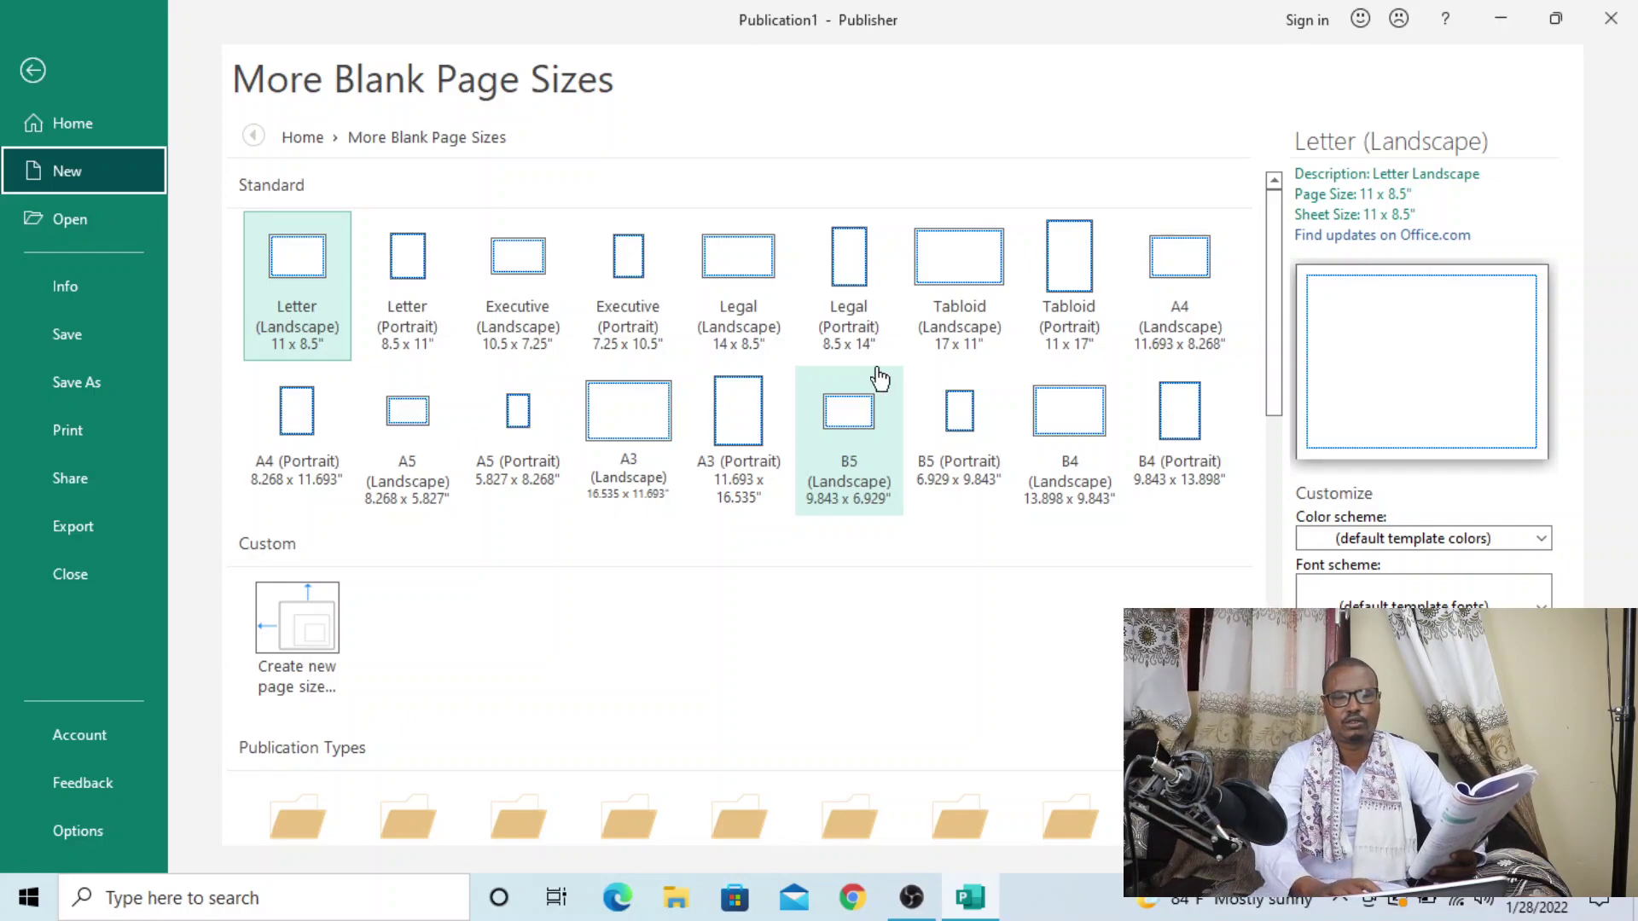
pyautogui.moveTo(1277, 302); pyautogui.dragTo(1273, 478)
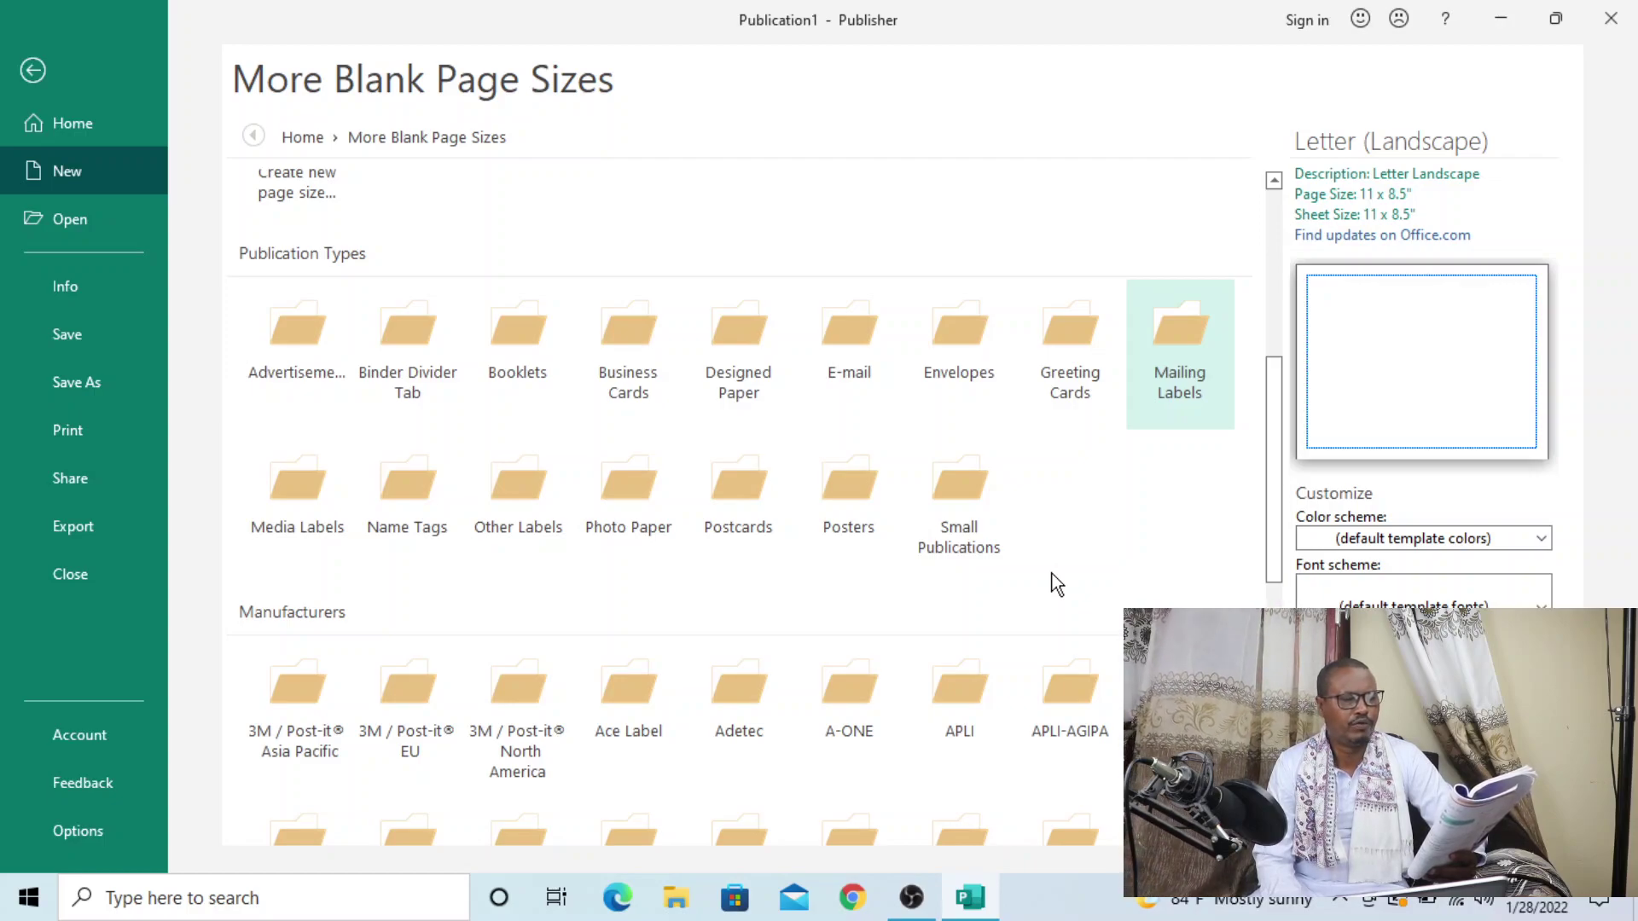
pyautogui.click(979, 564)
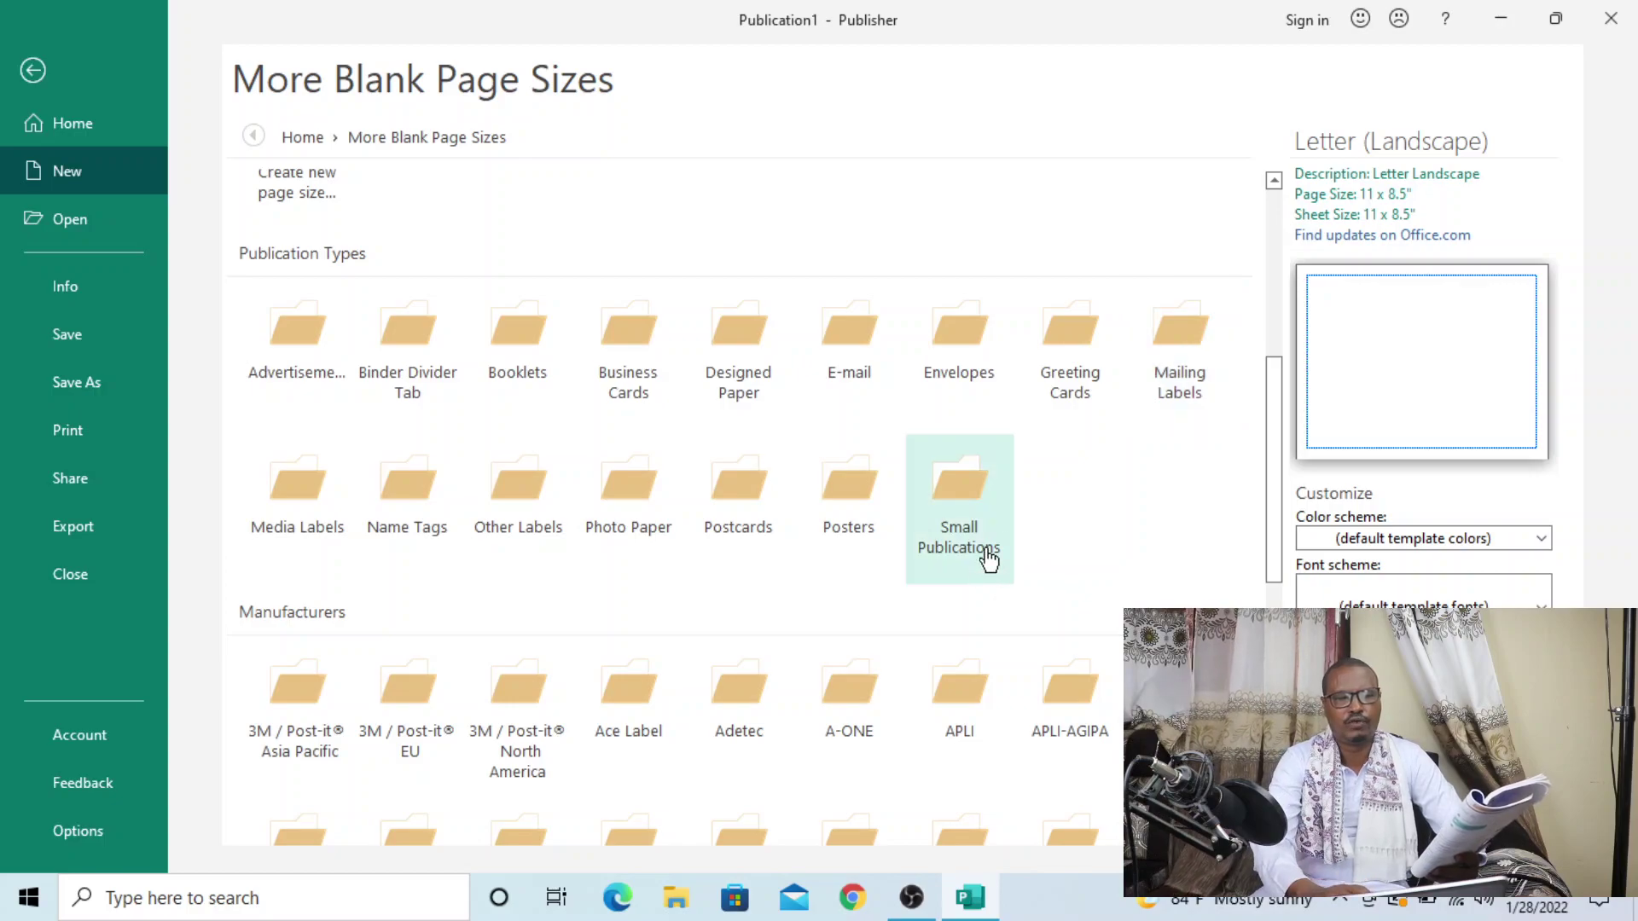
pyautogui.moveTo(1272, 471); pyautogui.dragTo(1206, 301)
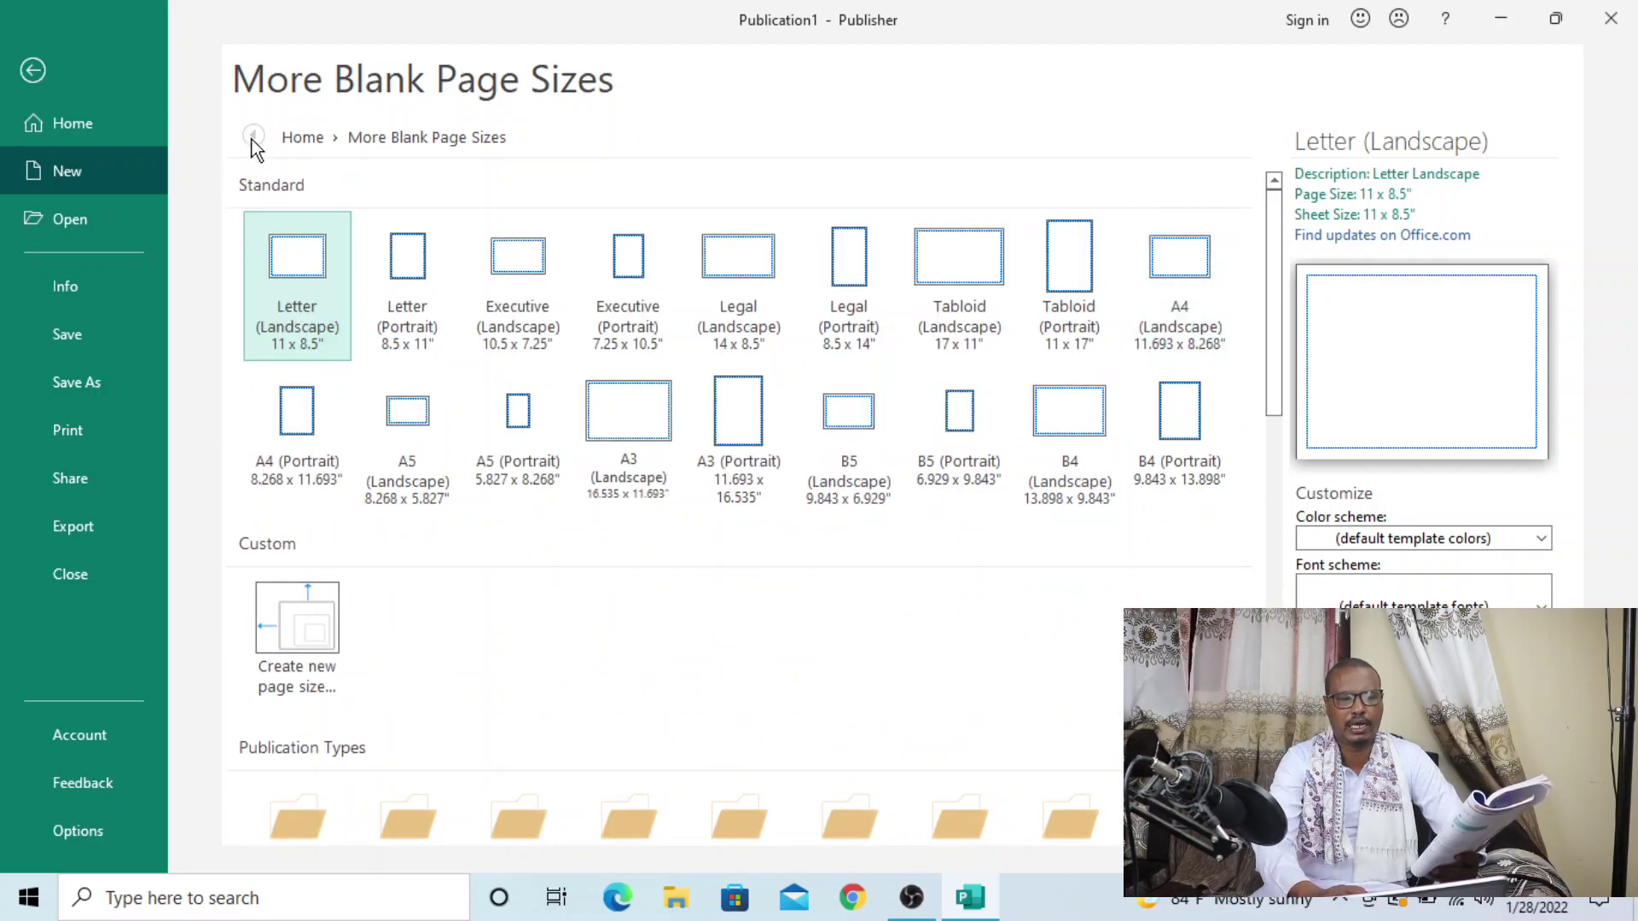
pyautogui.click(33, 72)
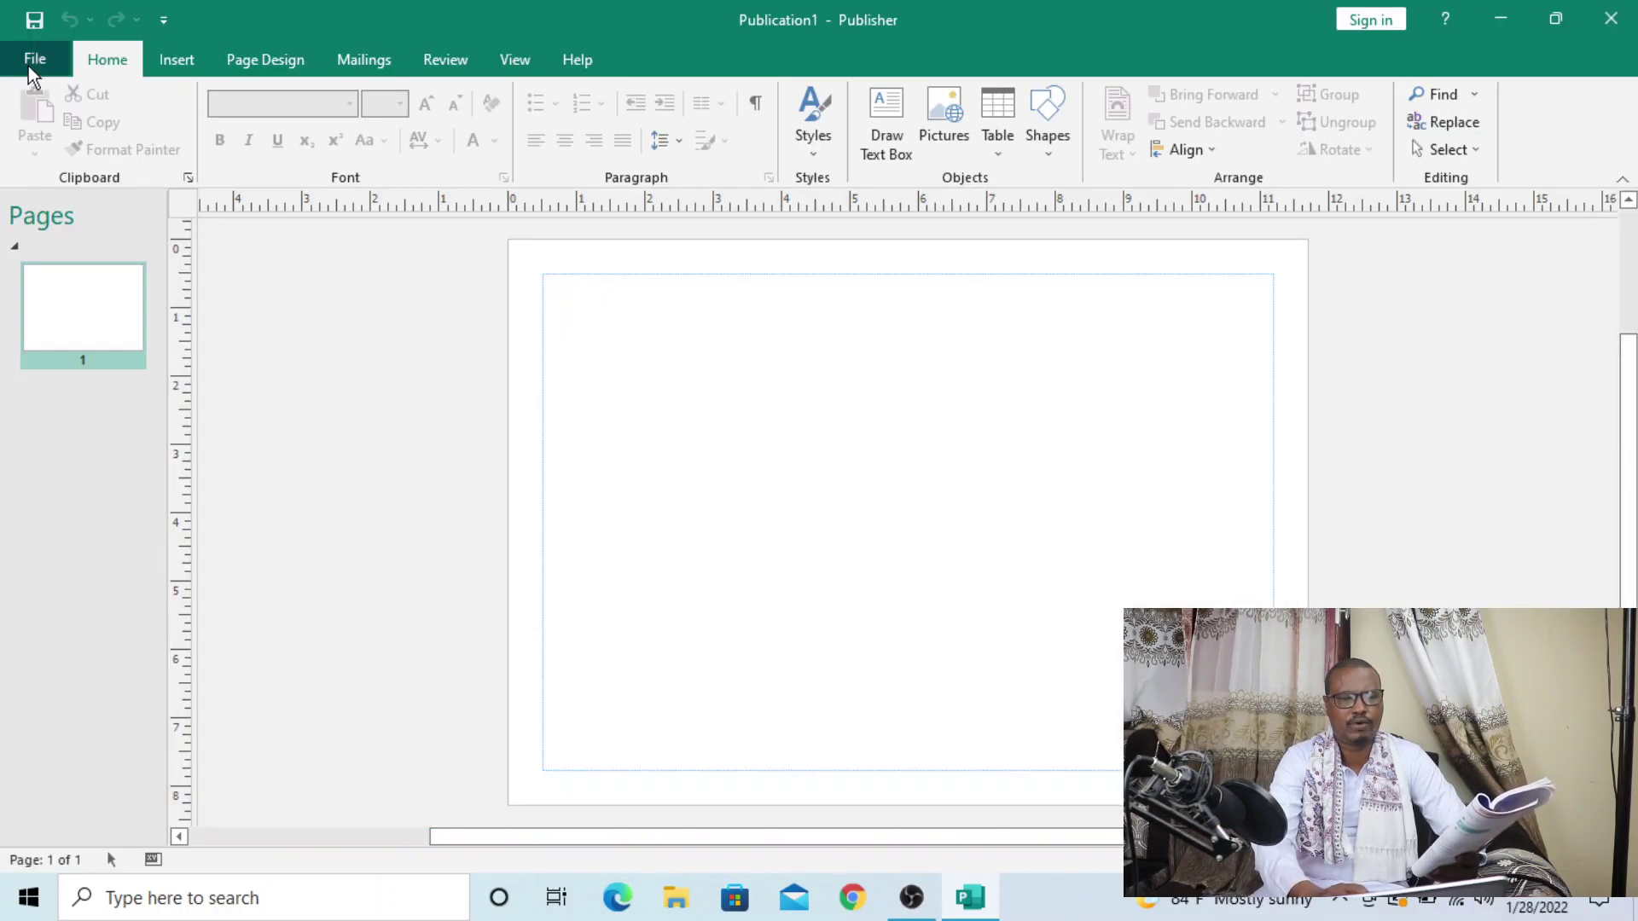
# Step: Open the built-in Calendars template collection for a new publication
pyautogui.click(29, 65)
pyautogui.click(65, 177)
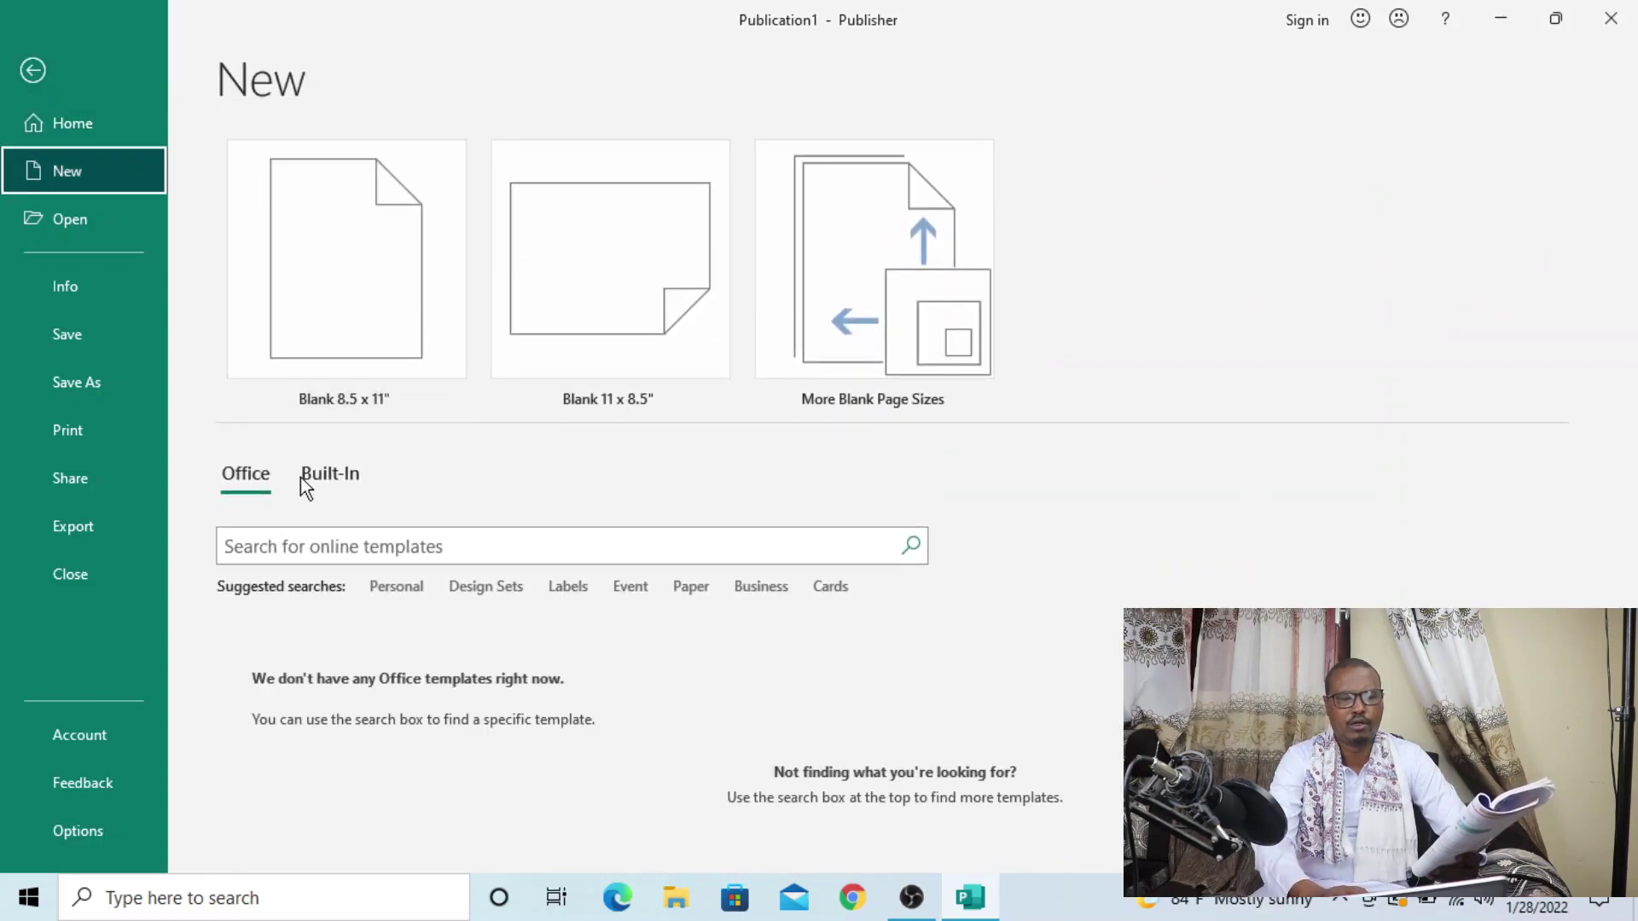
pyautogui.click(247, 480)
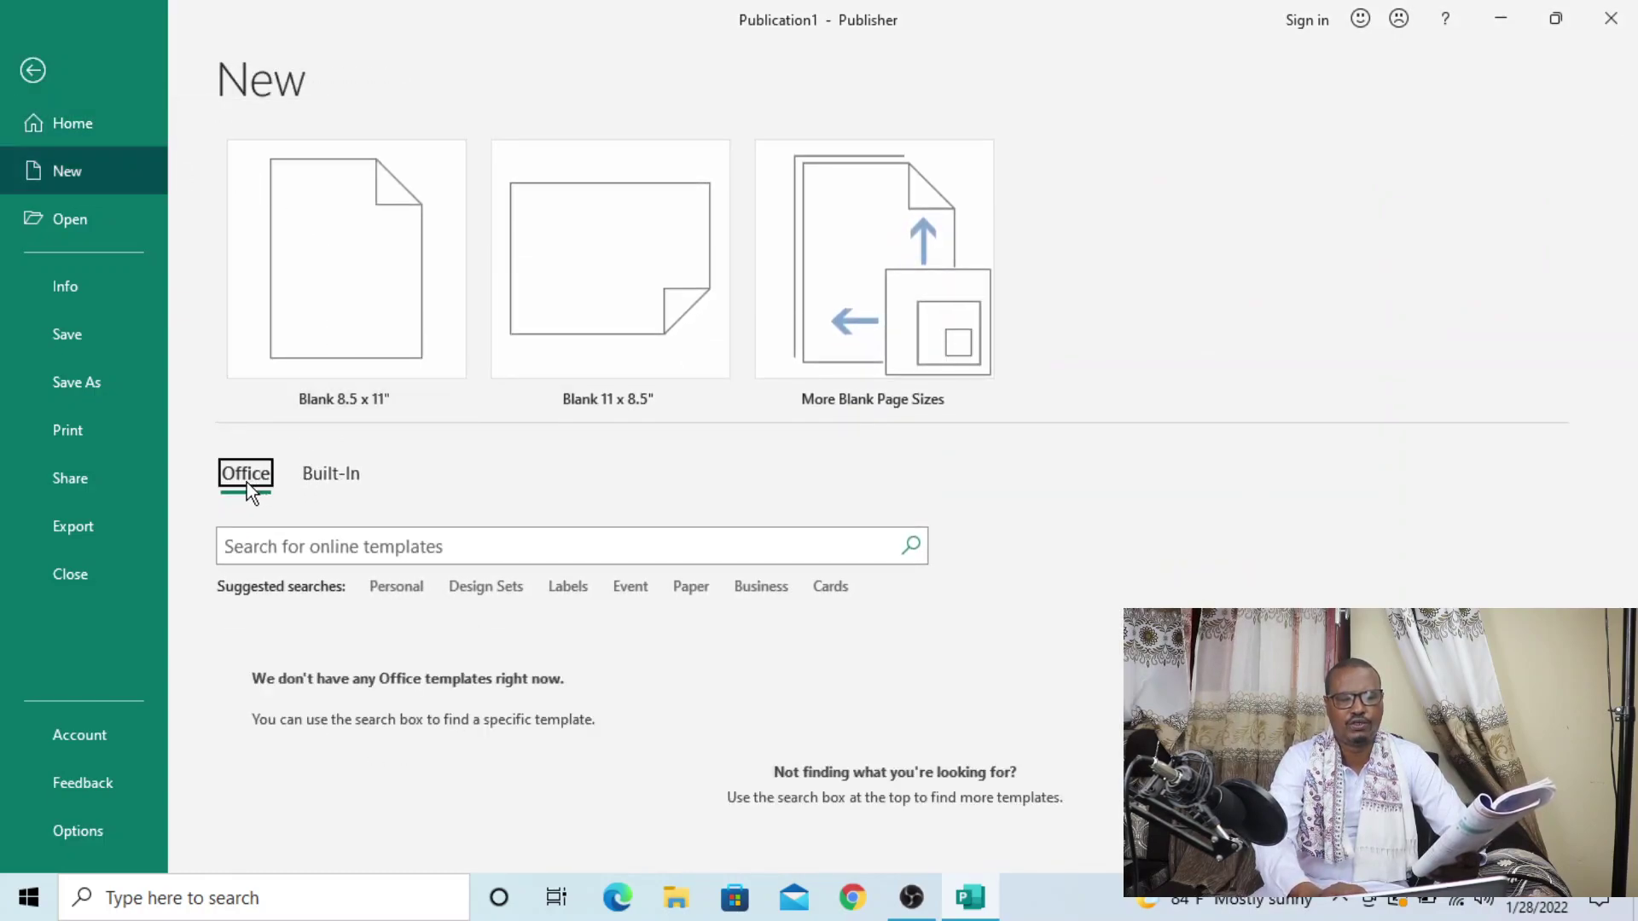
pyautogui.click(336, 478)
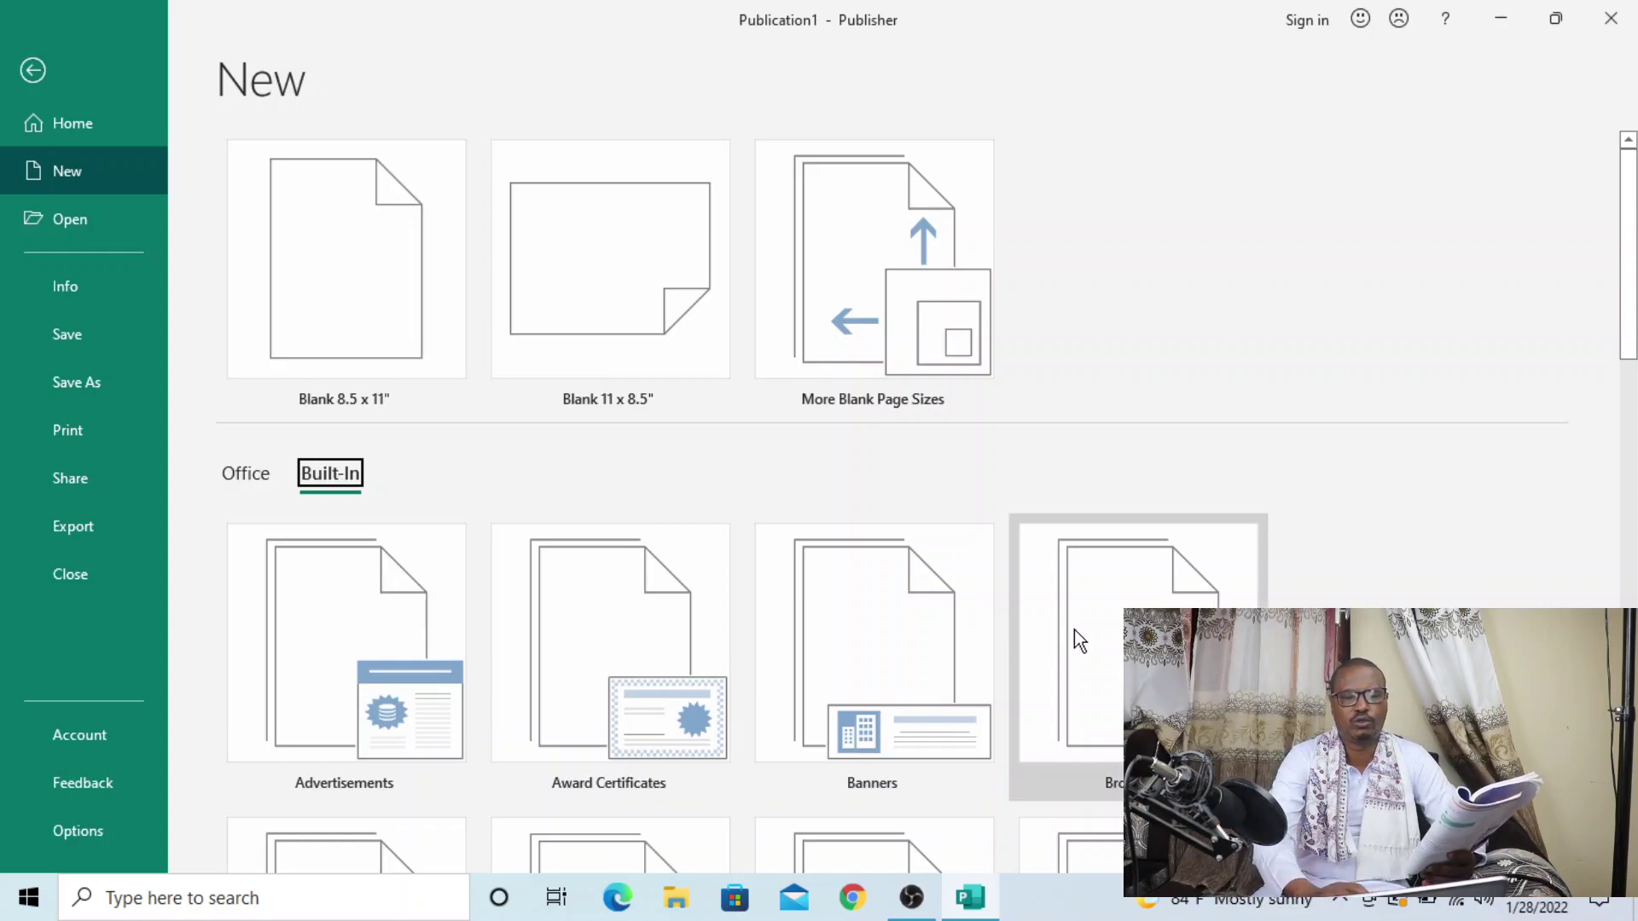
pyautogui.moveTo(1634, 318); pyautogui.dragTo(1635, 470)
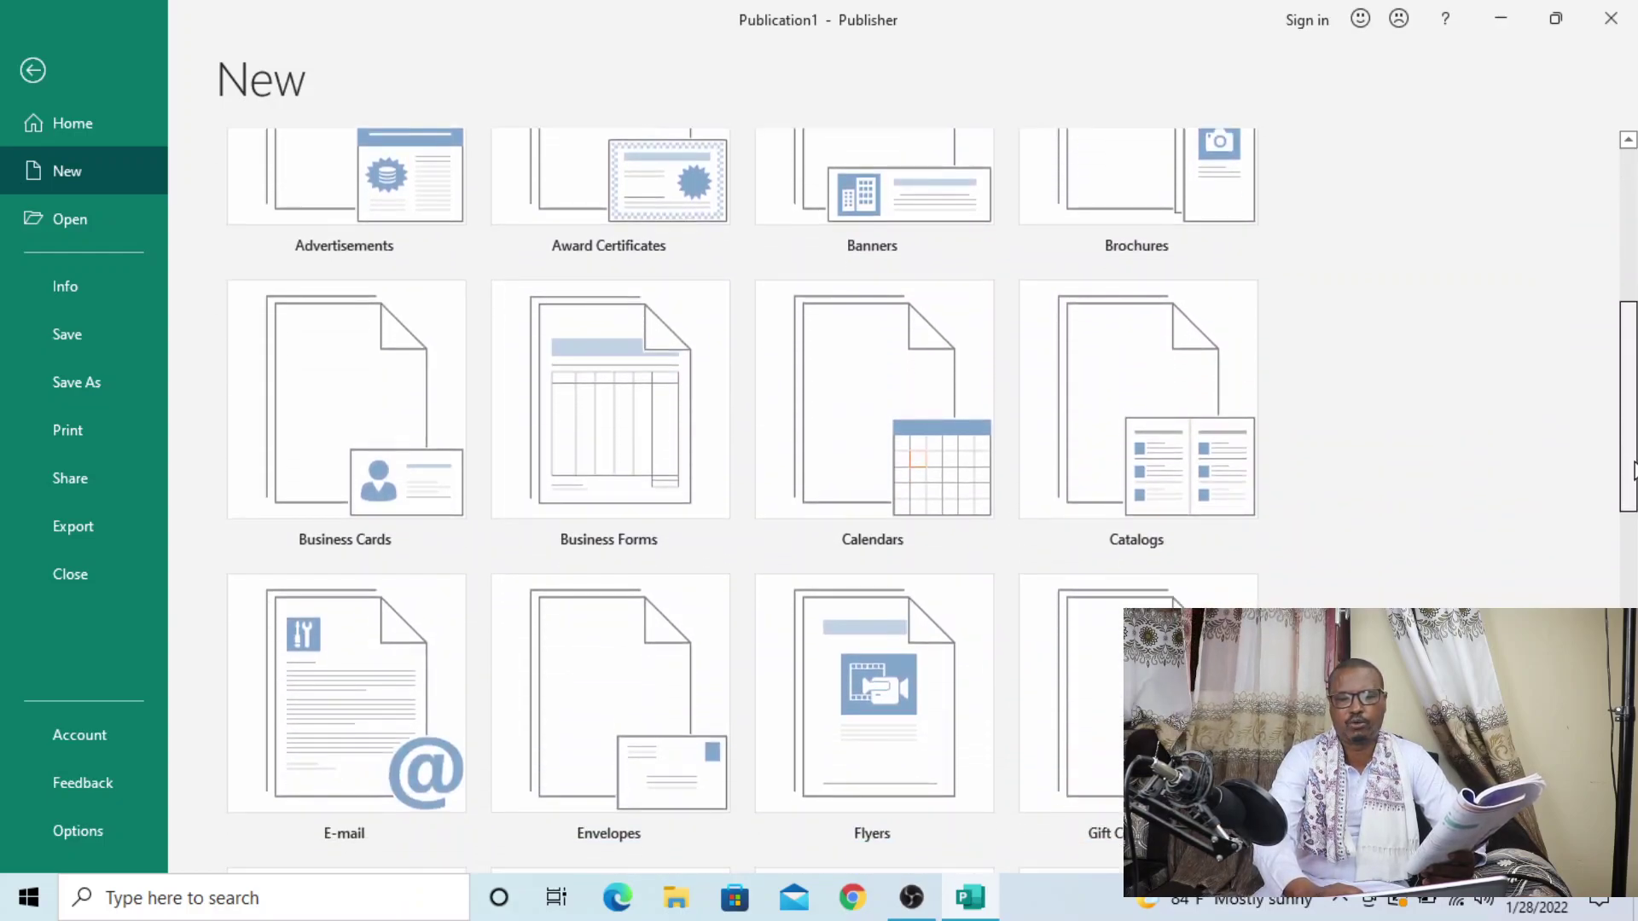
pyautogui.click(918, 417)
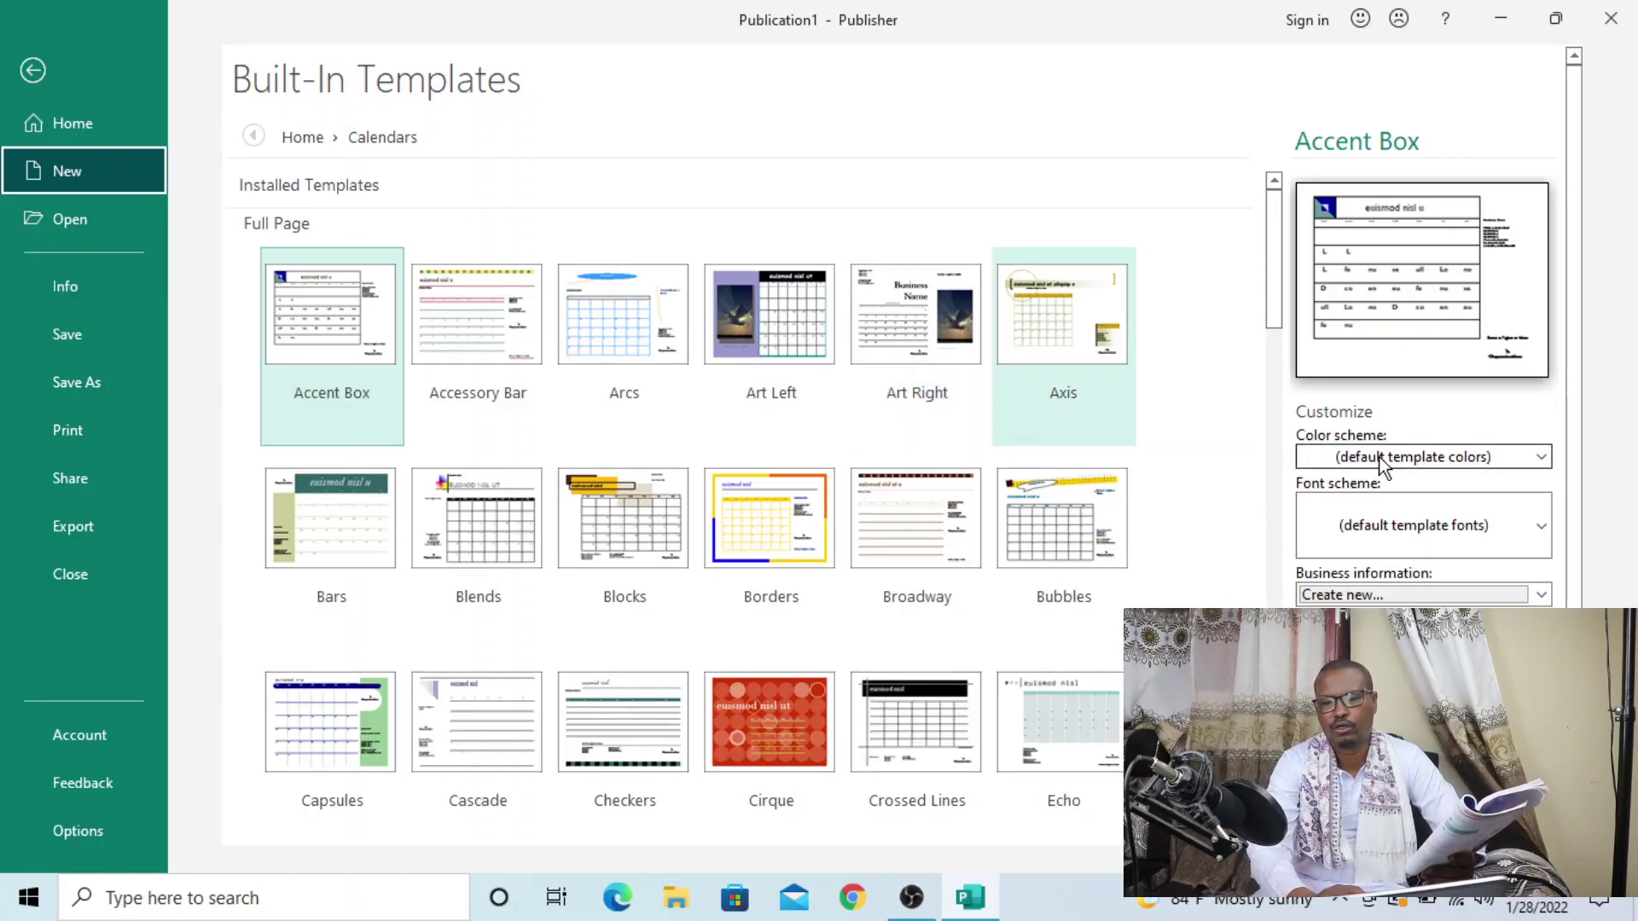
# Step: Customize the Accent Box calendar template with the Bluebird color scheme and the Breve font scheme
pyautogui.click(1415, 459)
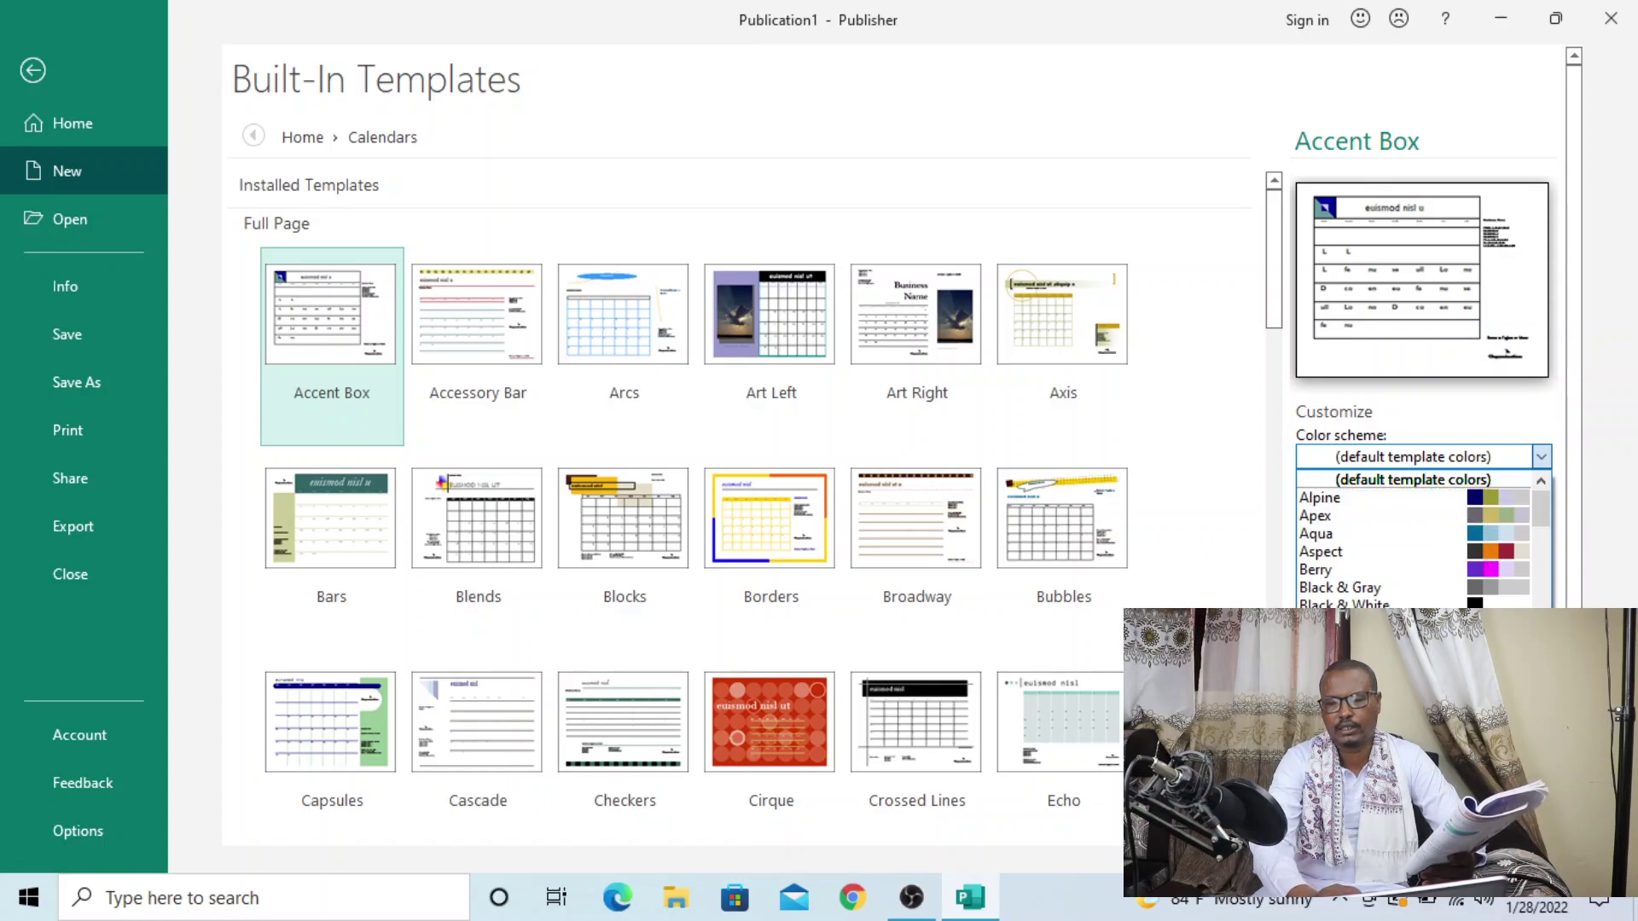
pyautogui.click(1340, 622)
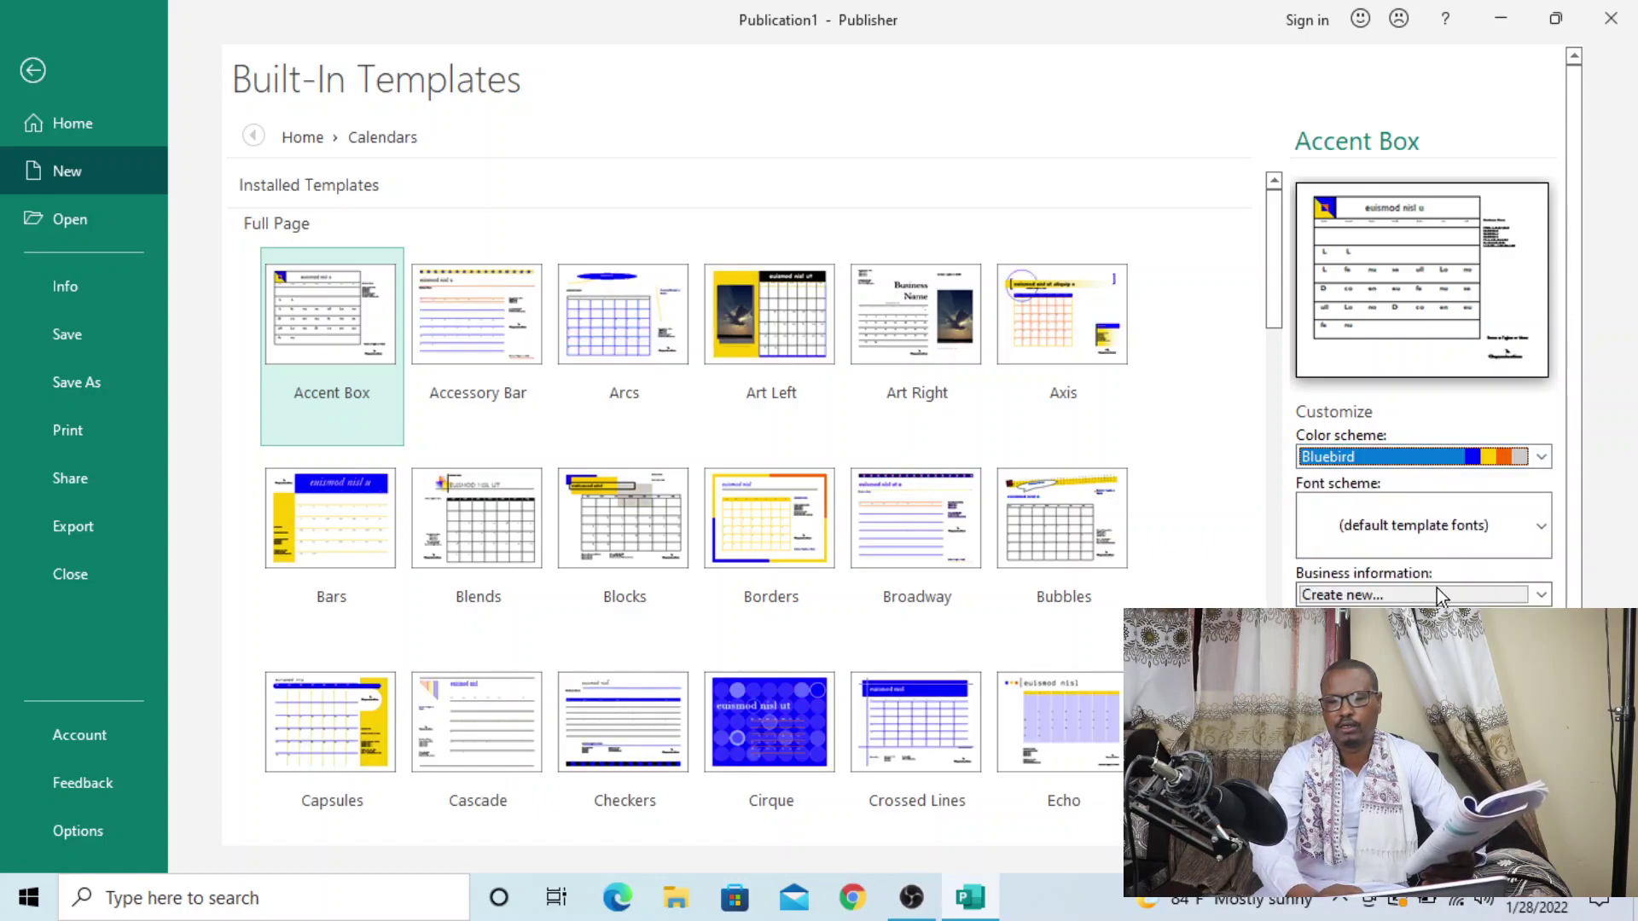
pyautogui.click(1401, 532)
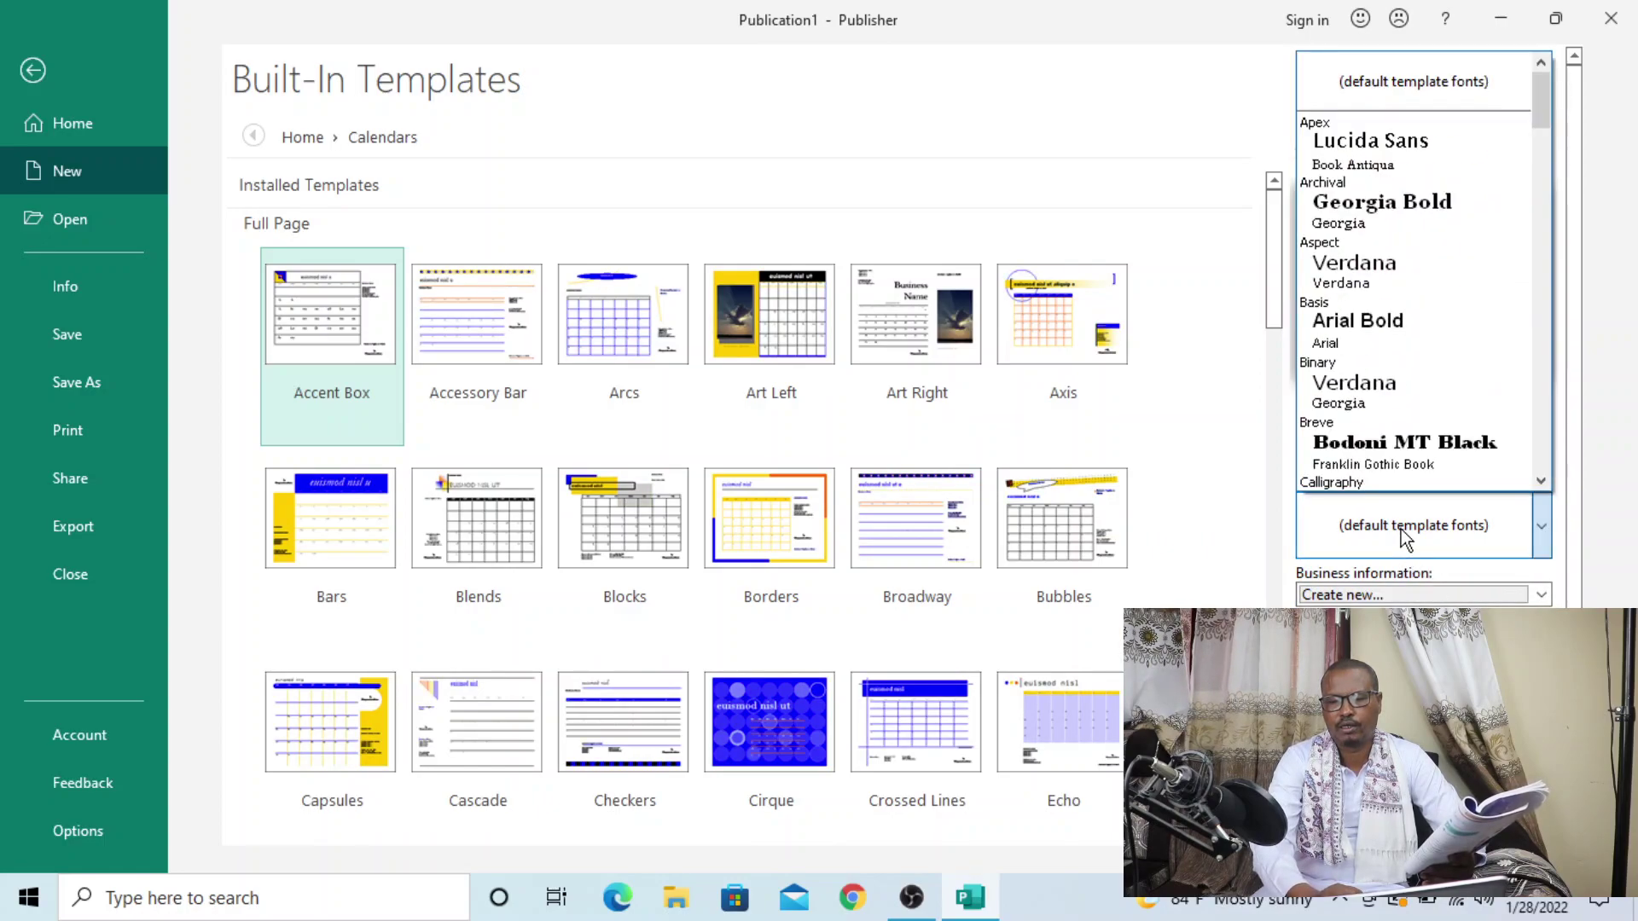
pyautogui.scroll(-1, 1365, 447)
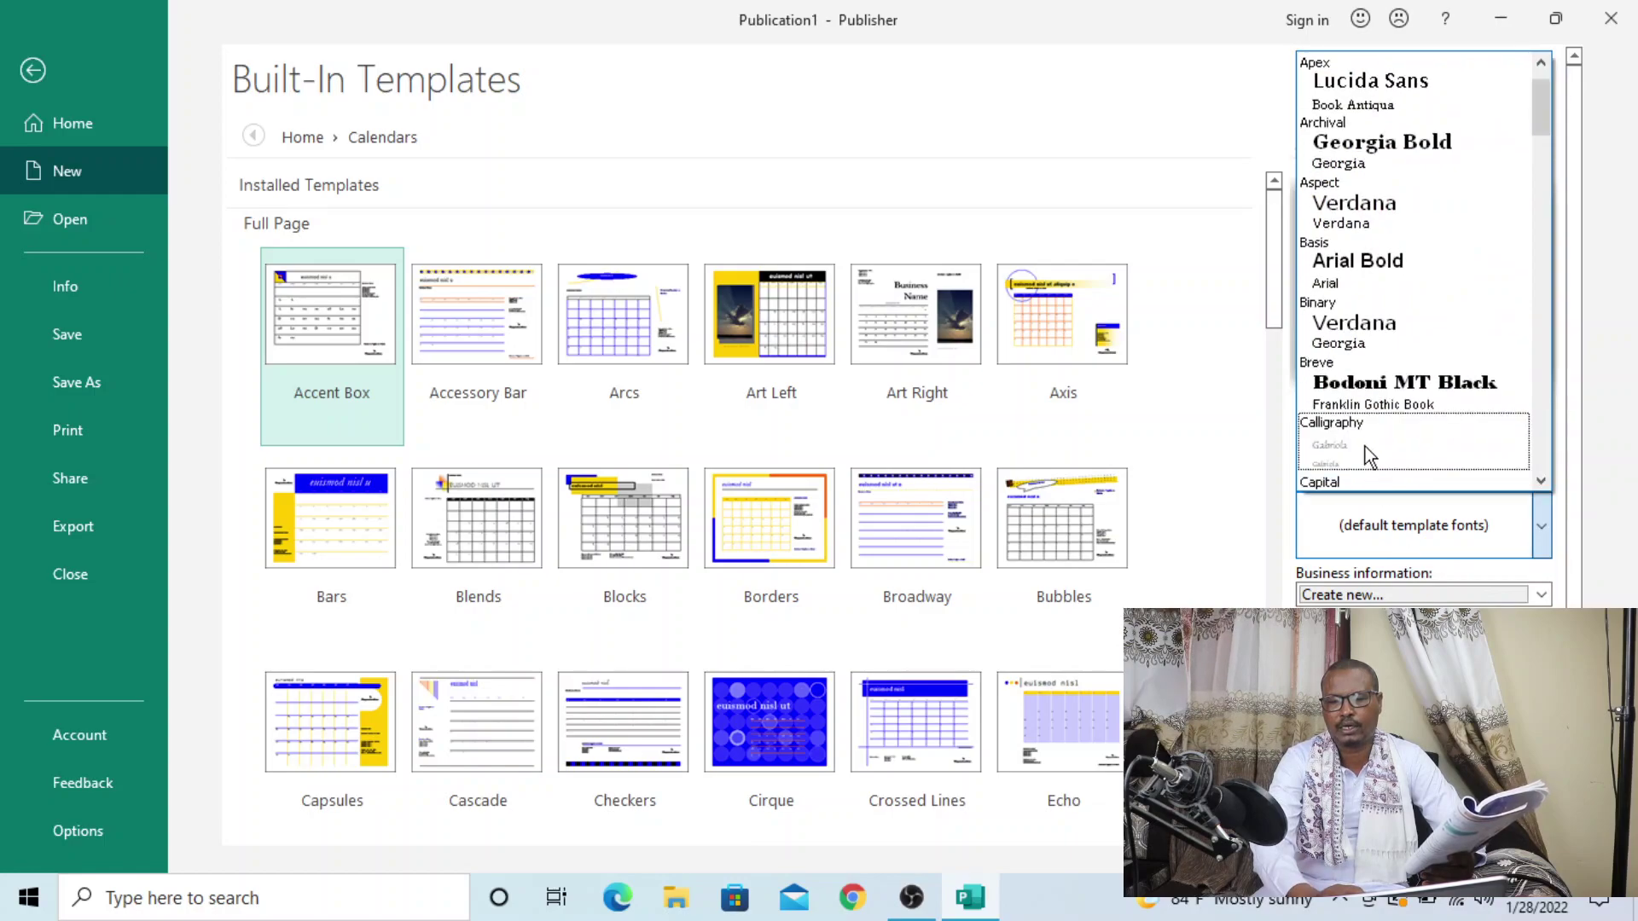
pyautogui.click(1360, 389)
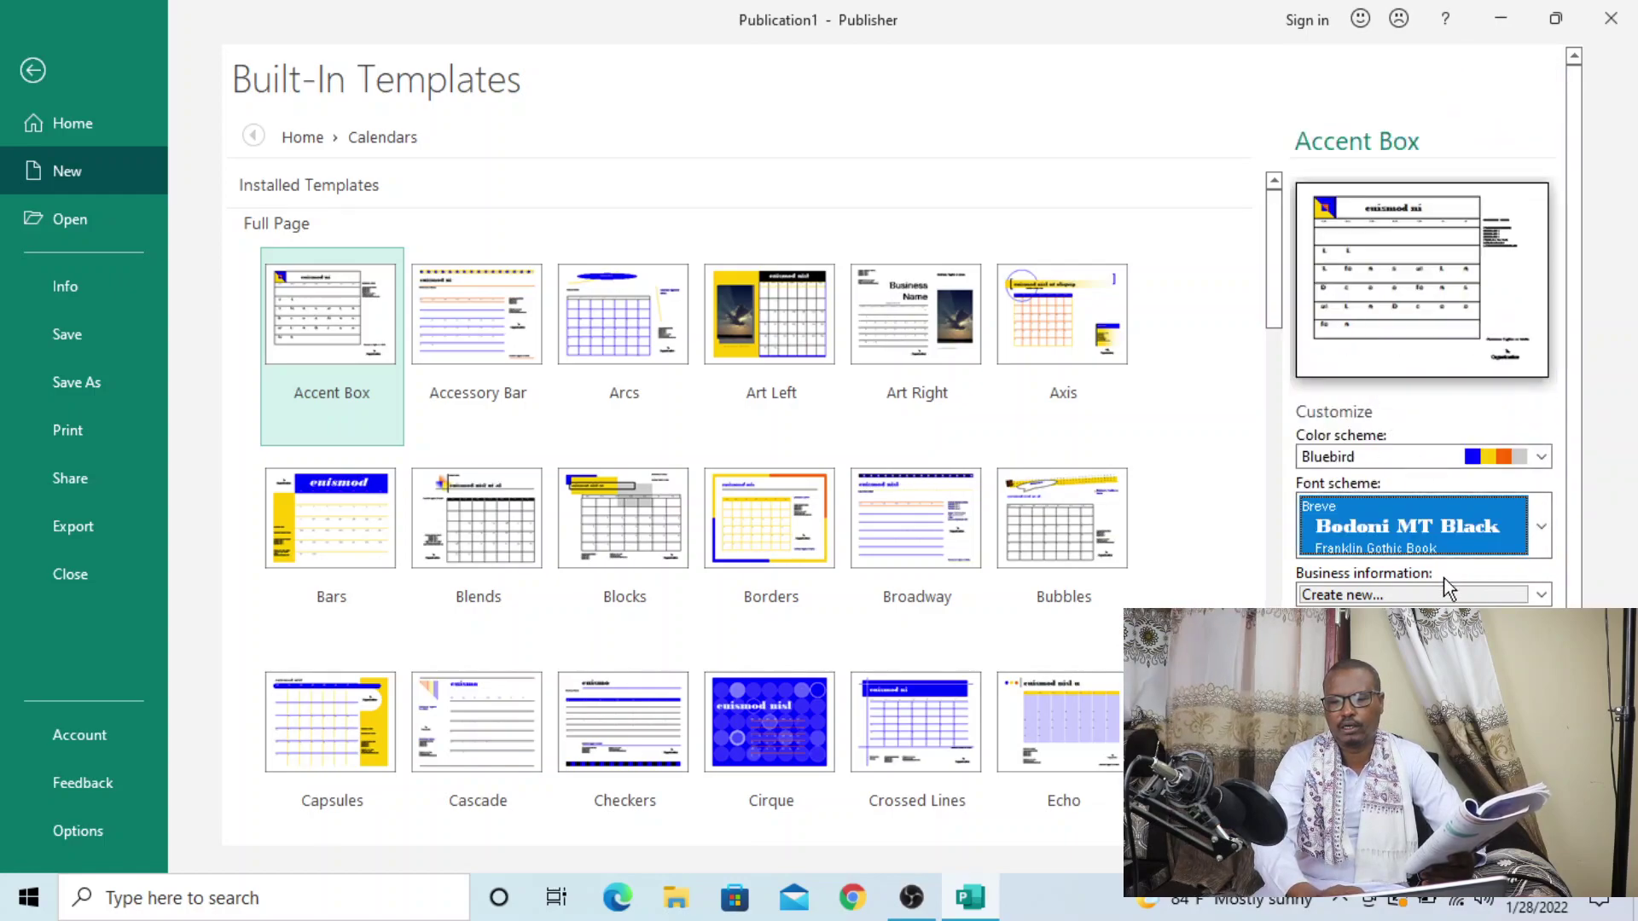
# Step: Start a new business information set with individual name "somteach" and job position "teacher"
pyautogui.click(1510, 595)
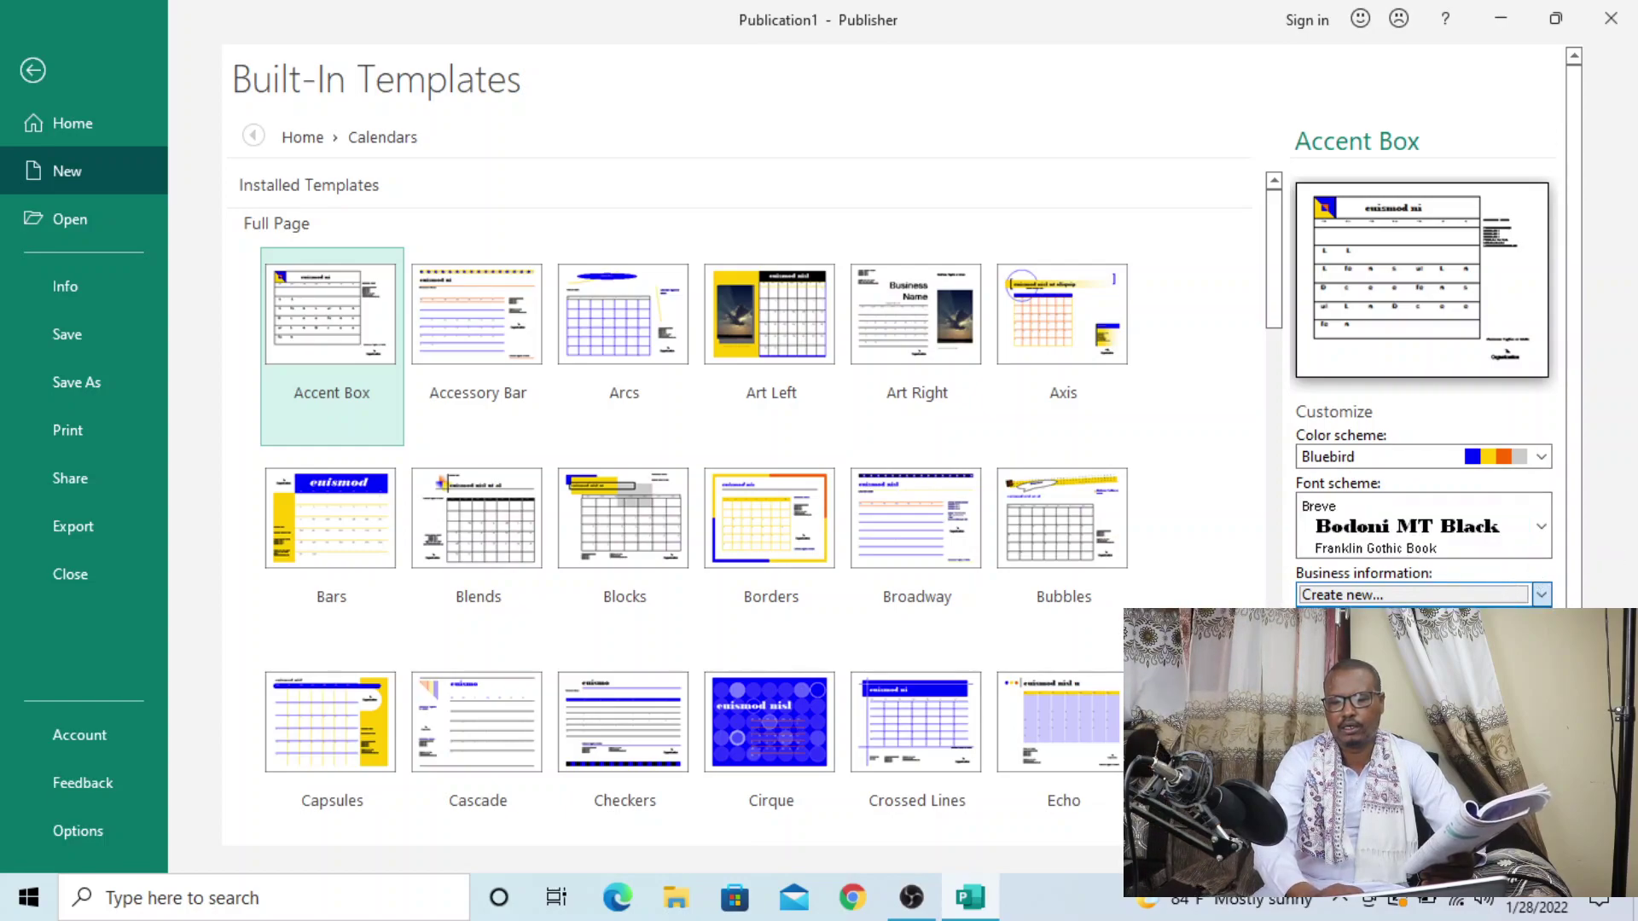
pyautogui.click(1542, 594)
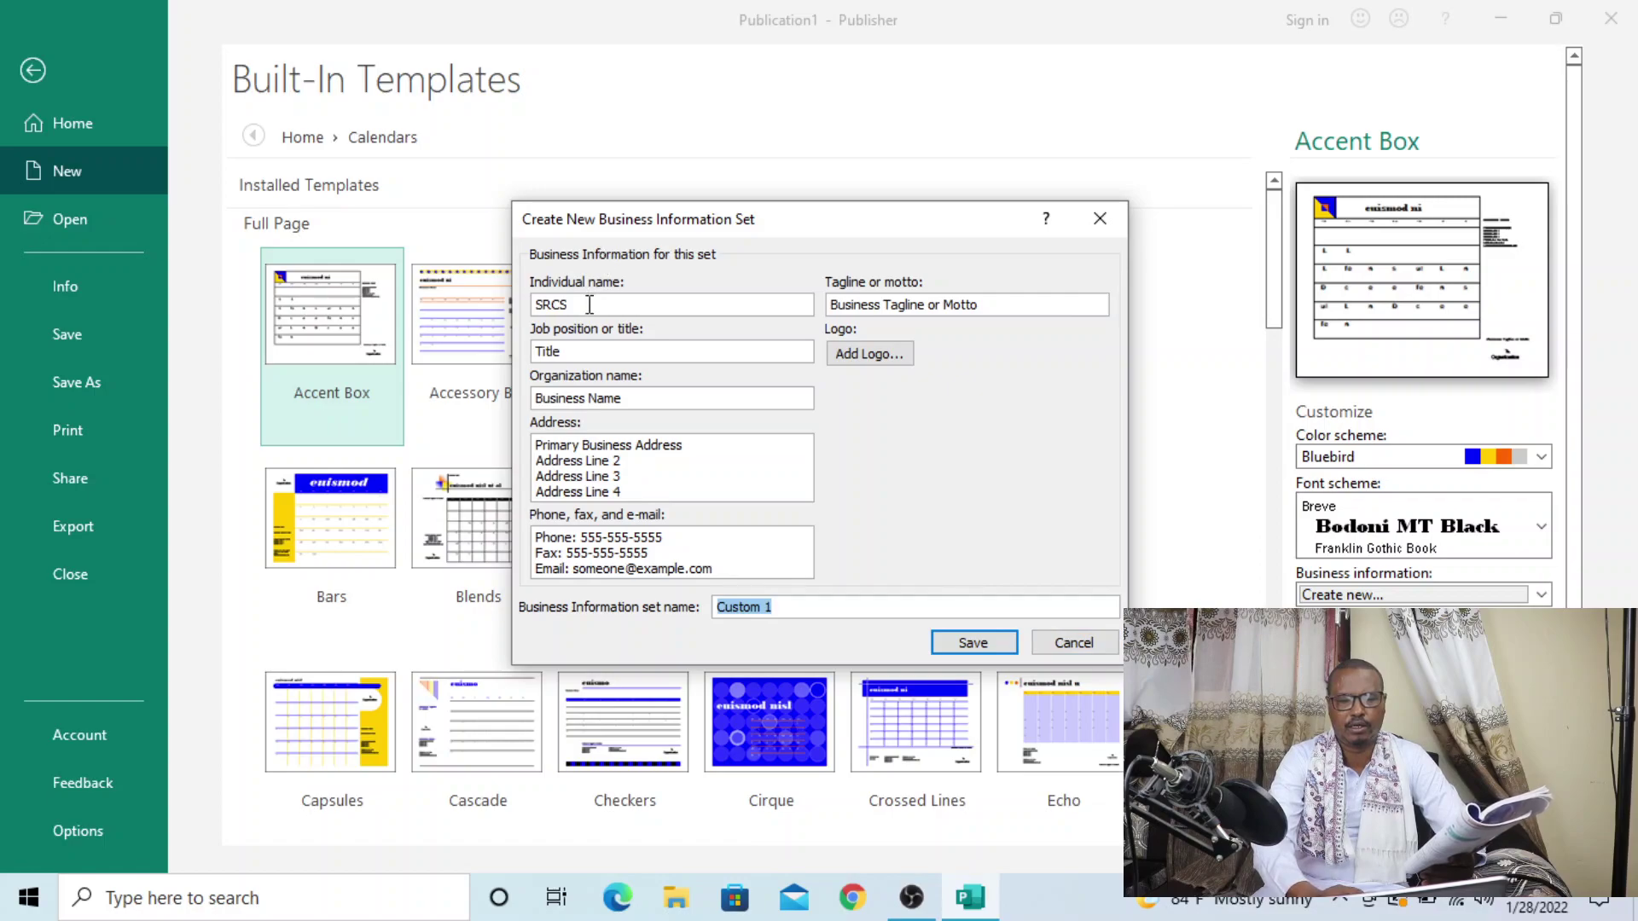
pyautogui.doubleClick(559, 304)
pyautogui.write('so')
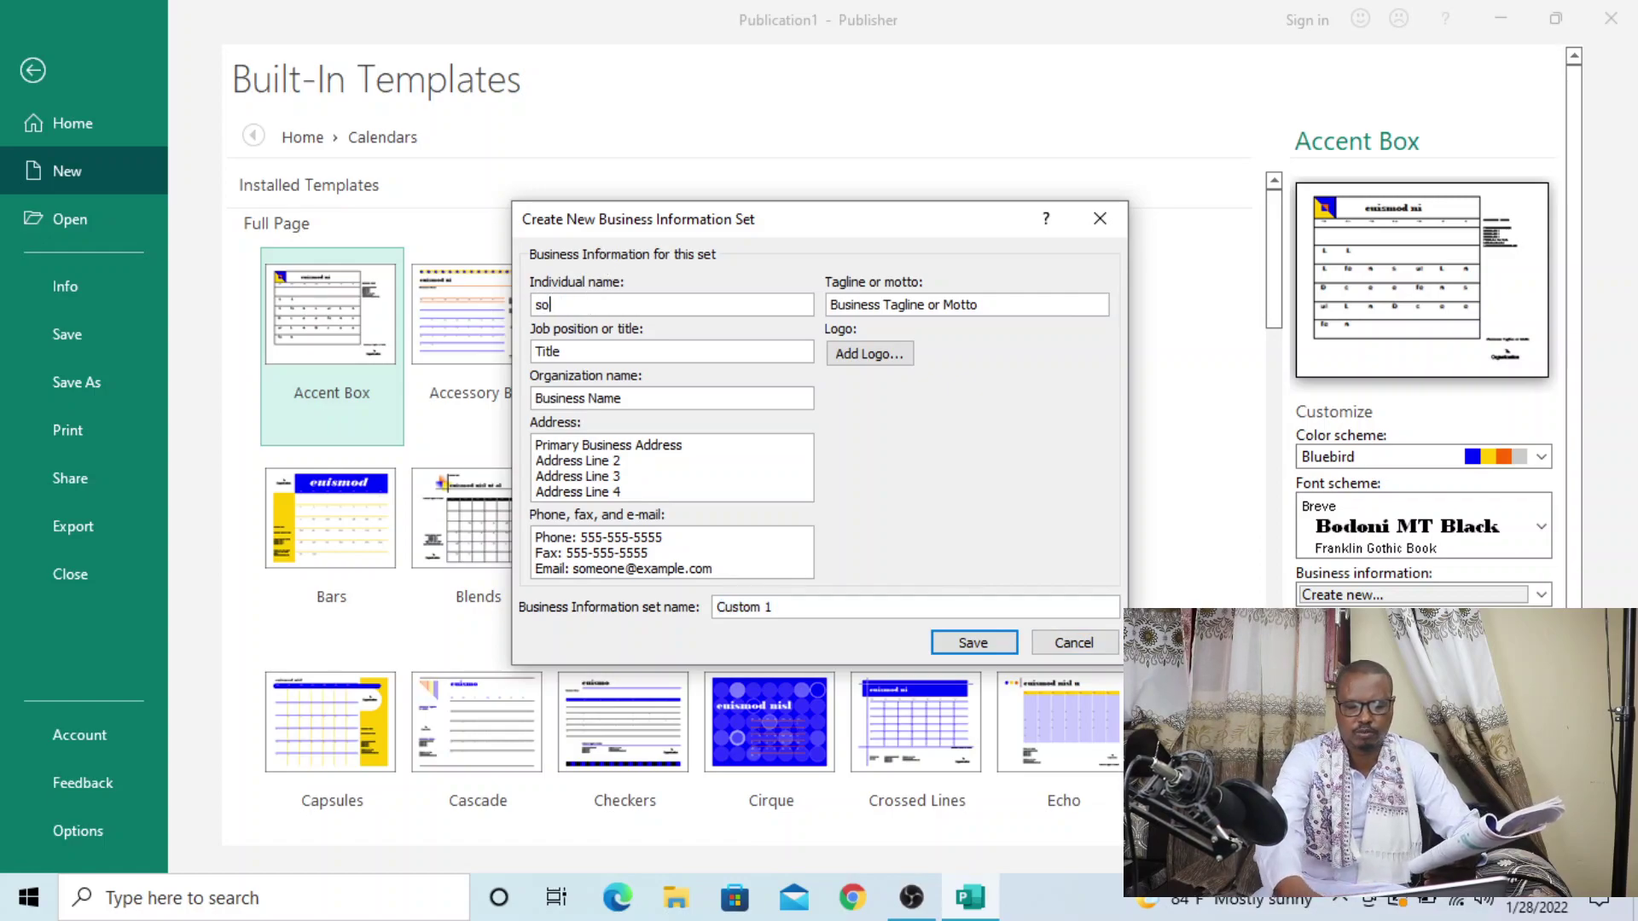
pyautogui.write('mteach')
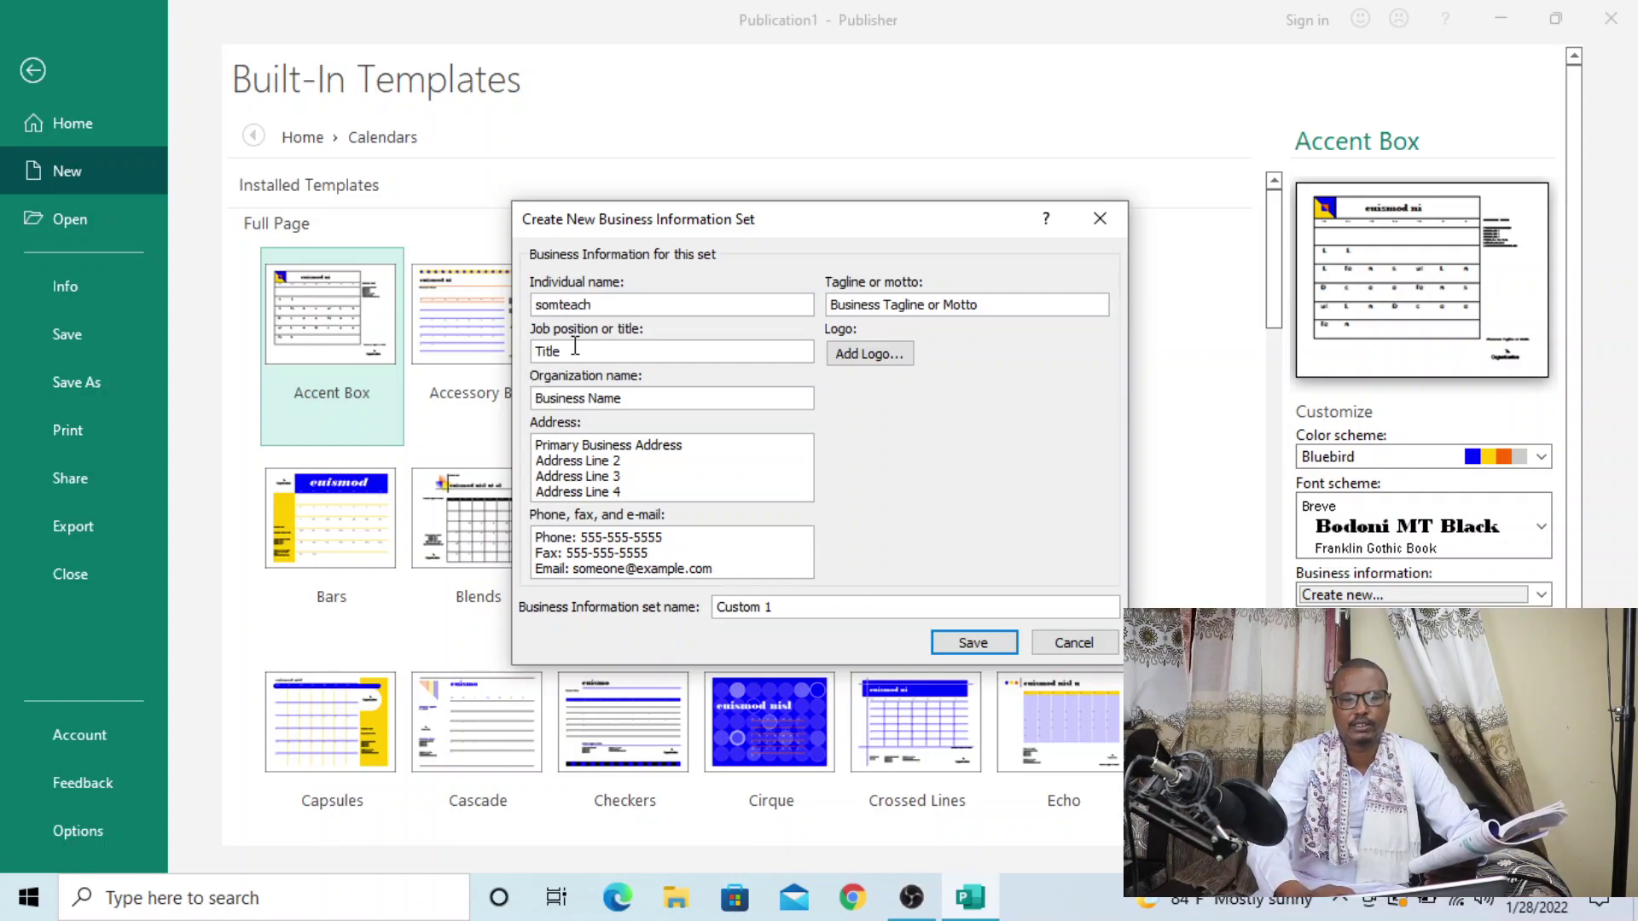
pyautogui.moveTo(572, 346); pyautogui.dragTo(515, 350)
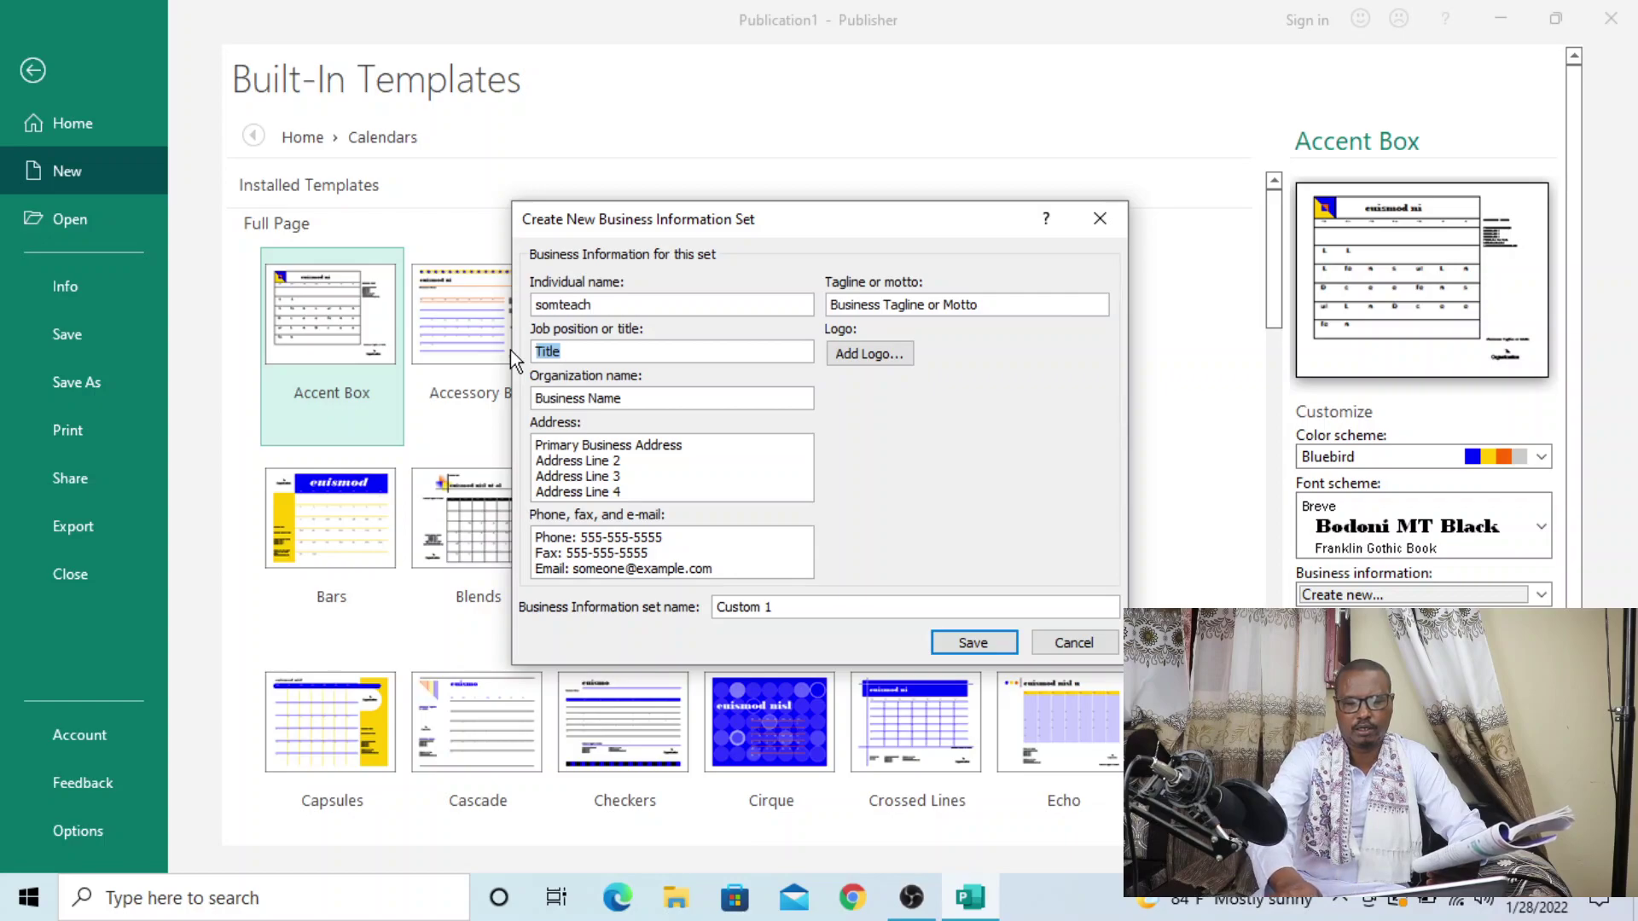
pyautogui.write('te')
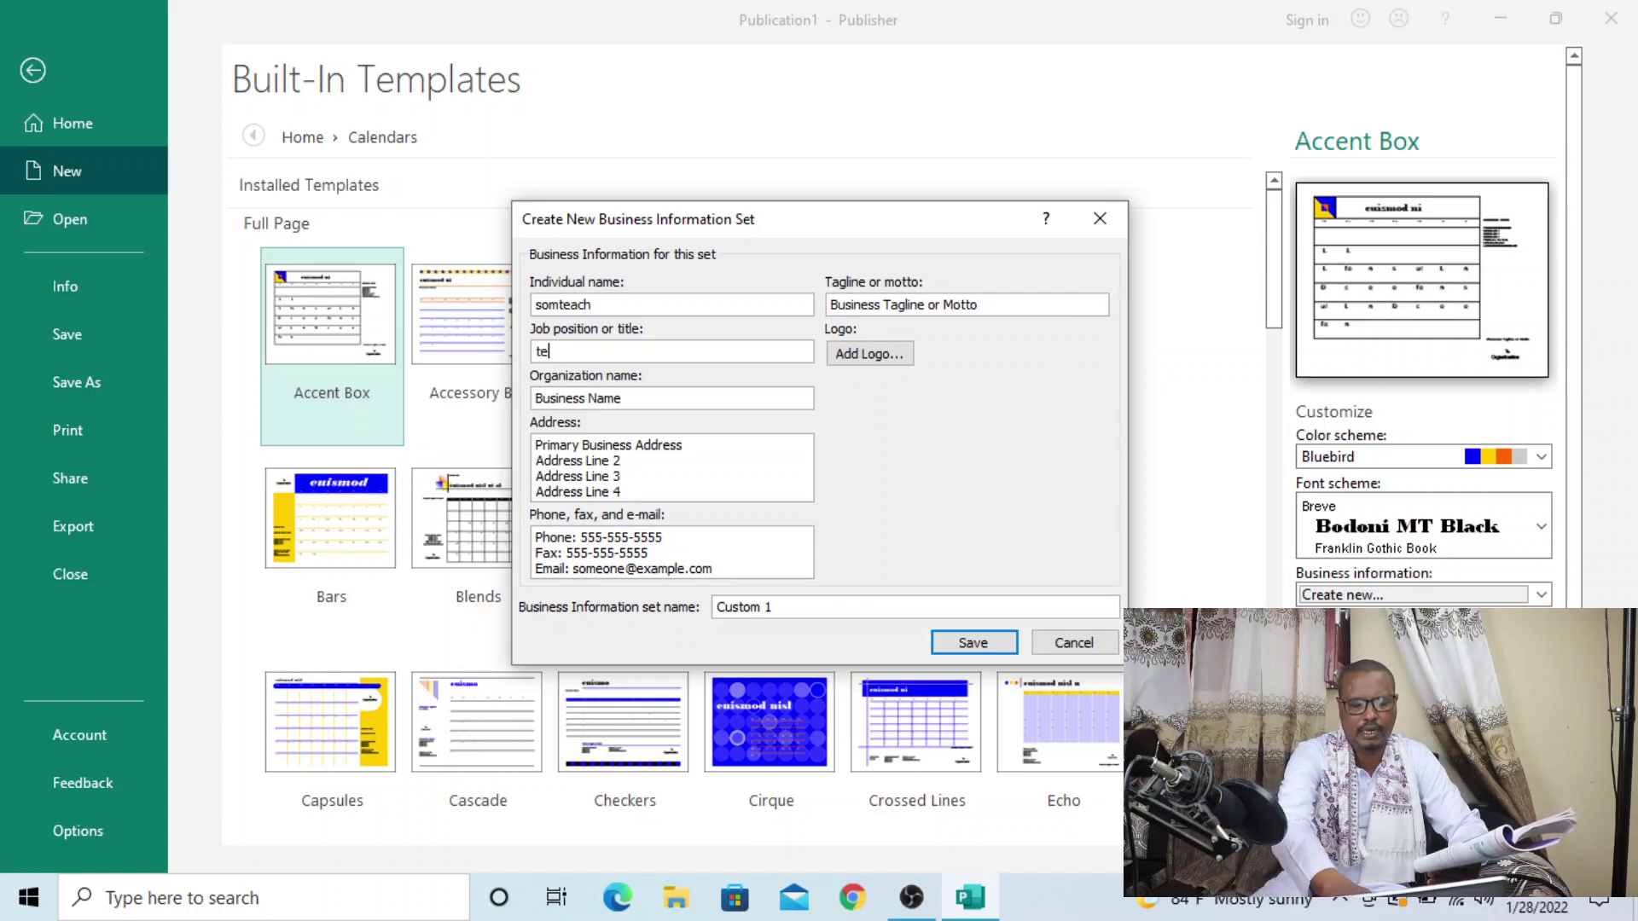
pyautogui.write('acher')
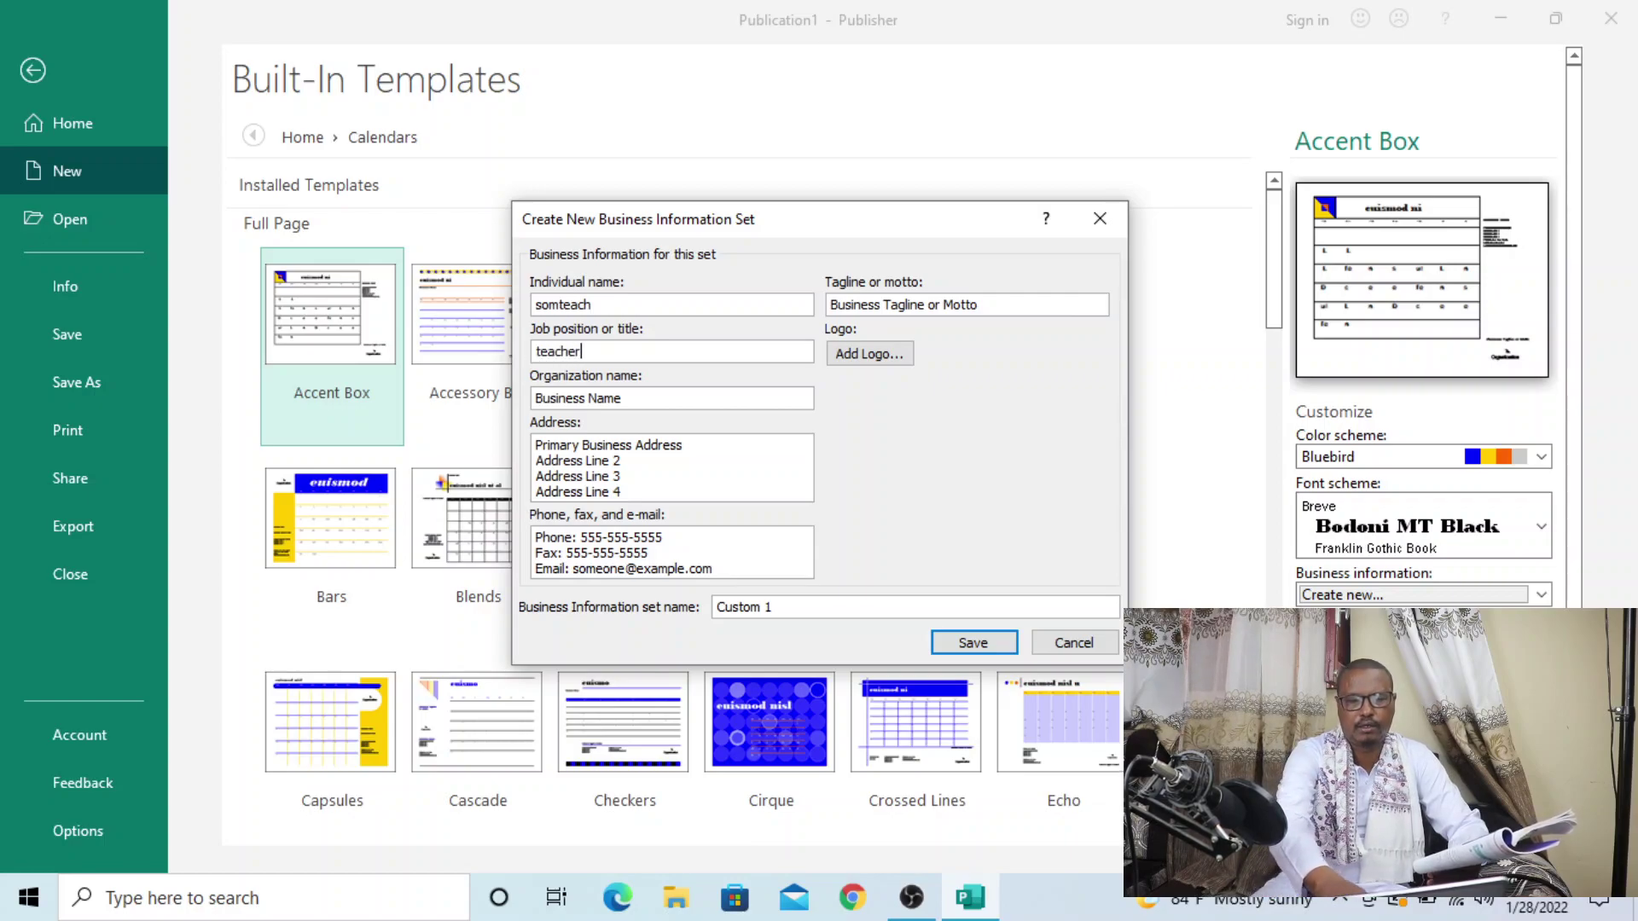
# Step: Set the organization name to "somteach" and save the business information set
pyautogui.moveTo(624, 398); pyautogui.dragTo(503, 401)
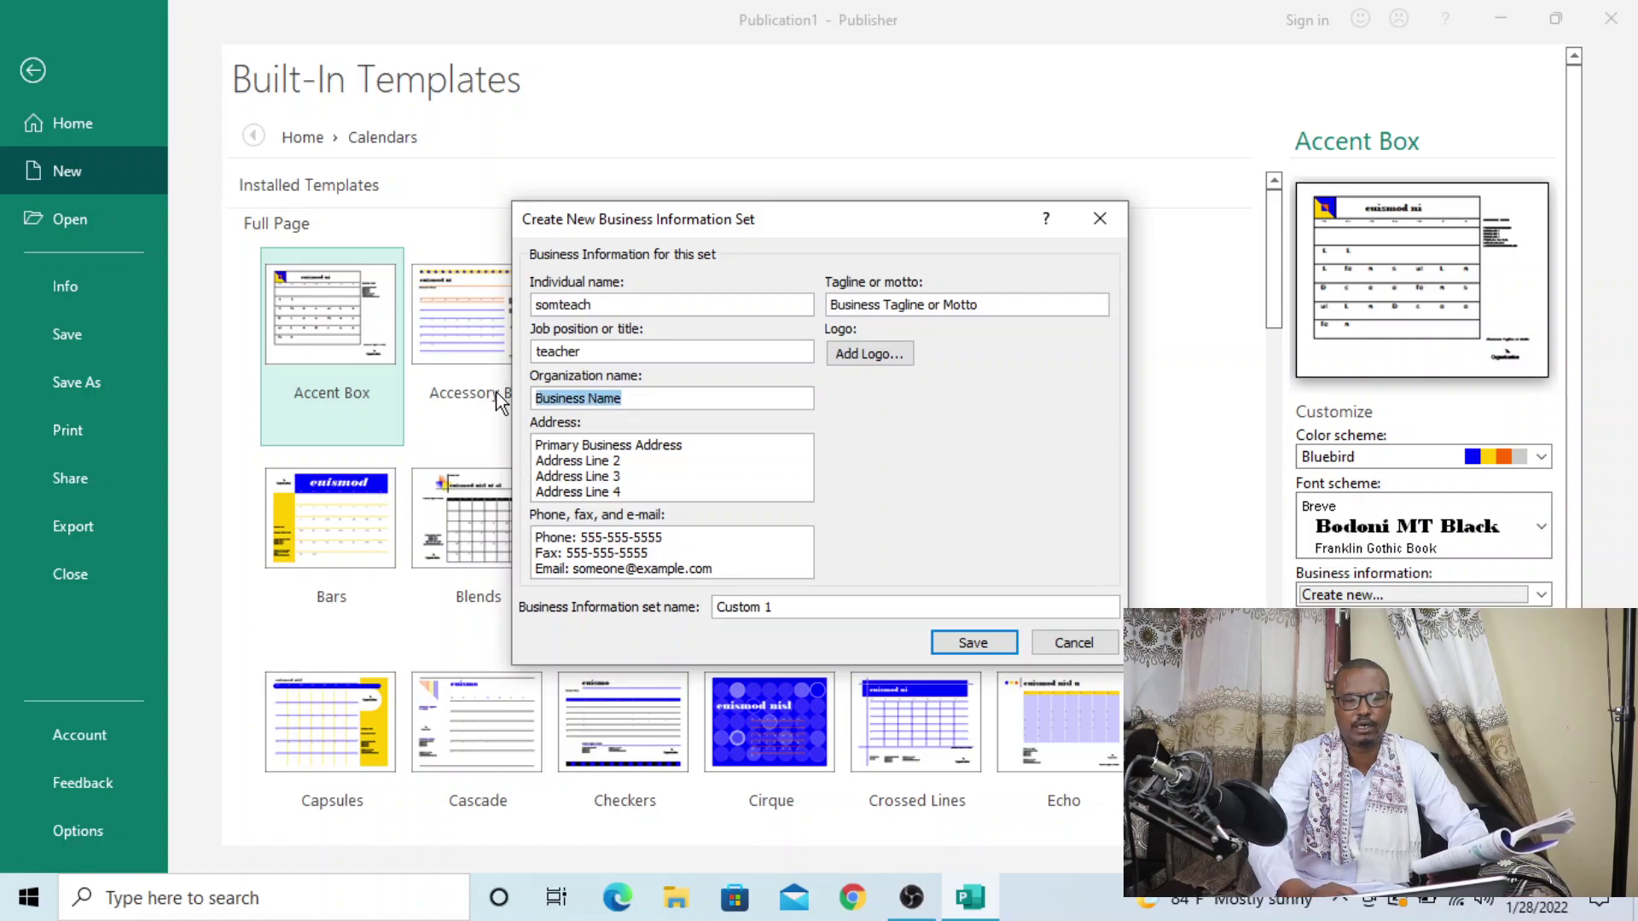
pyautogui.write('somt')
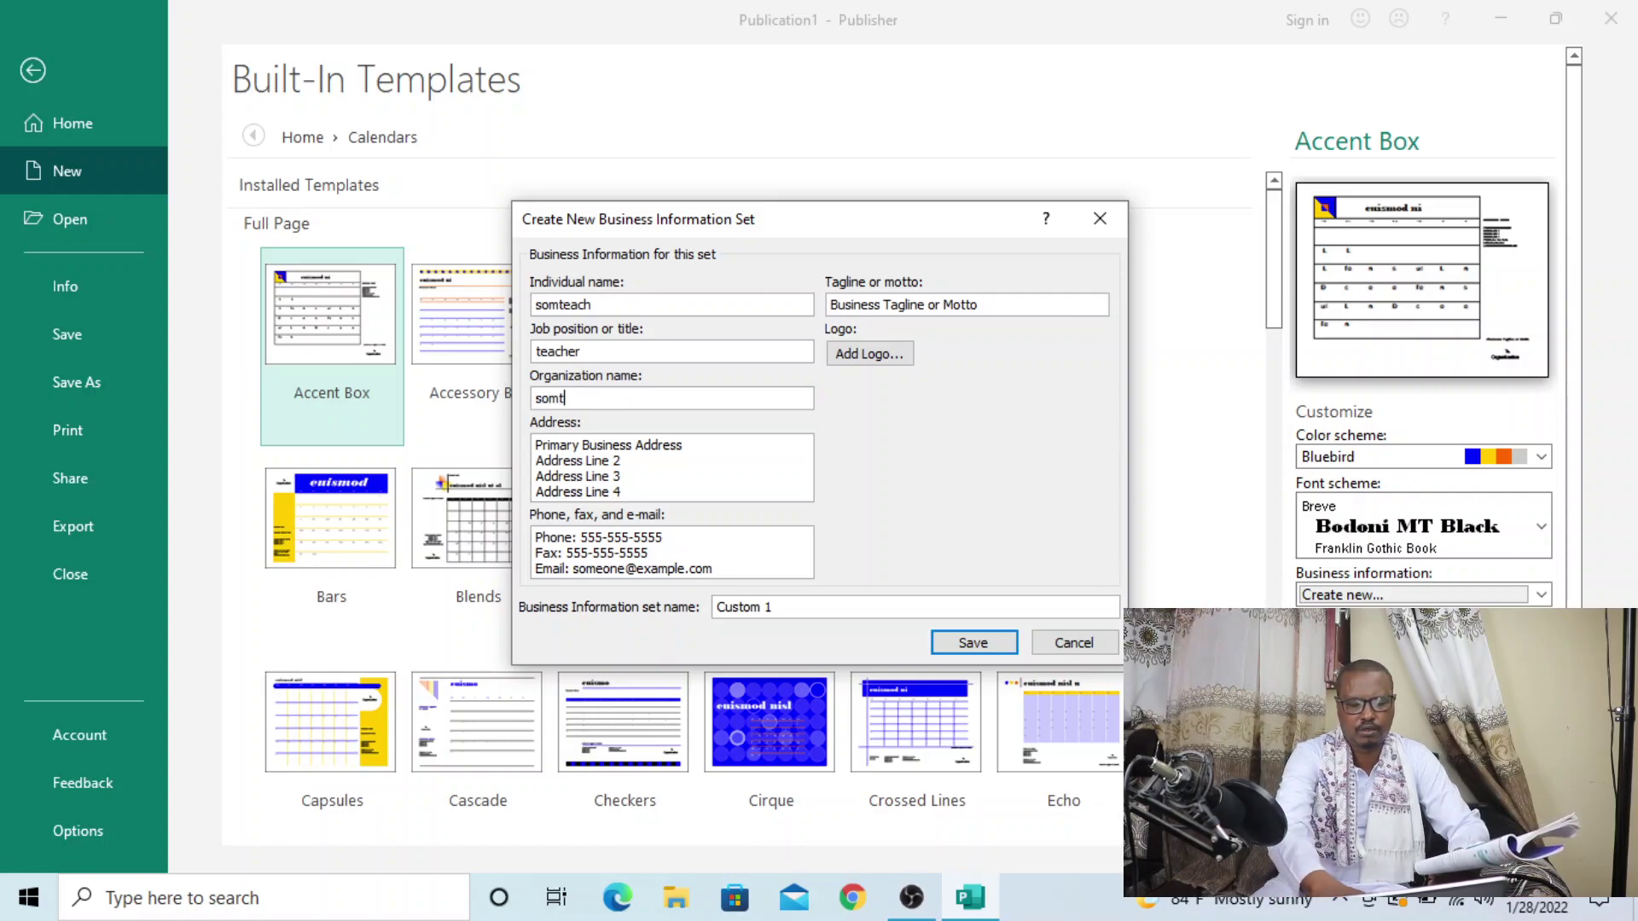
pyautogui.write('each')
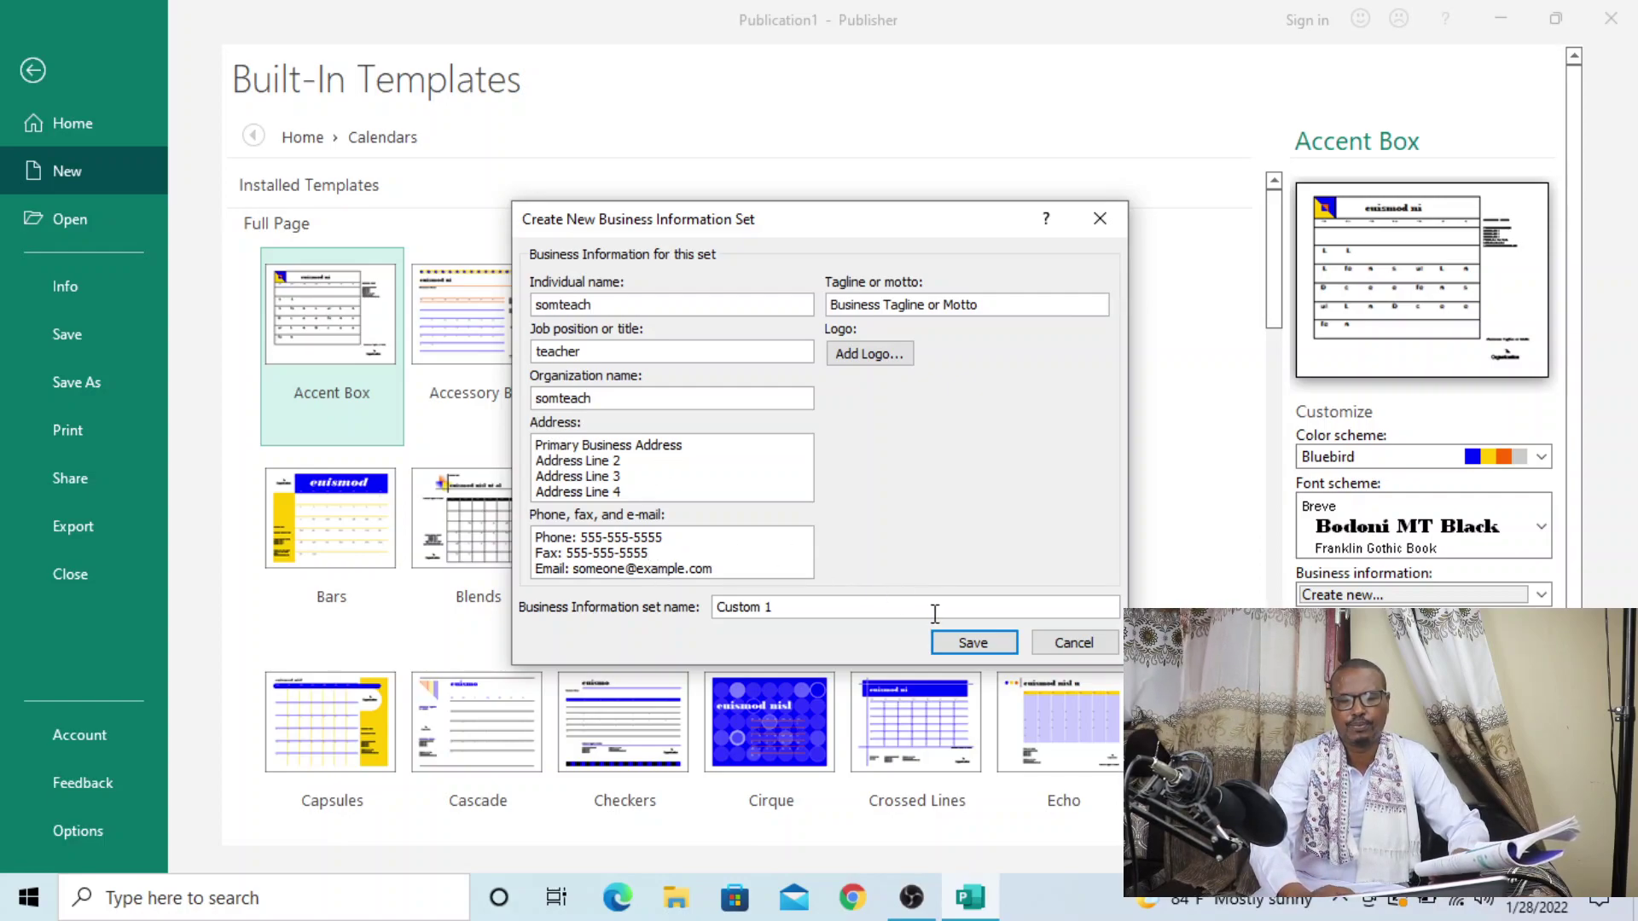
pyautogui.click(959, 647)
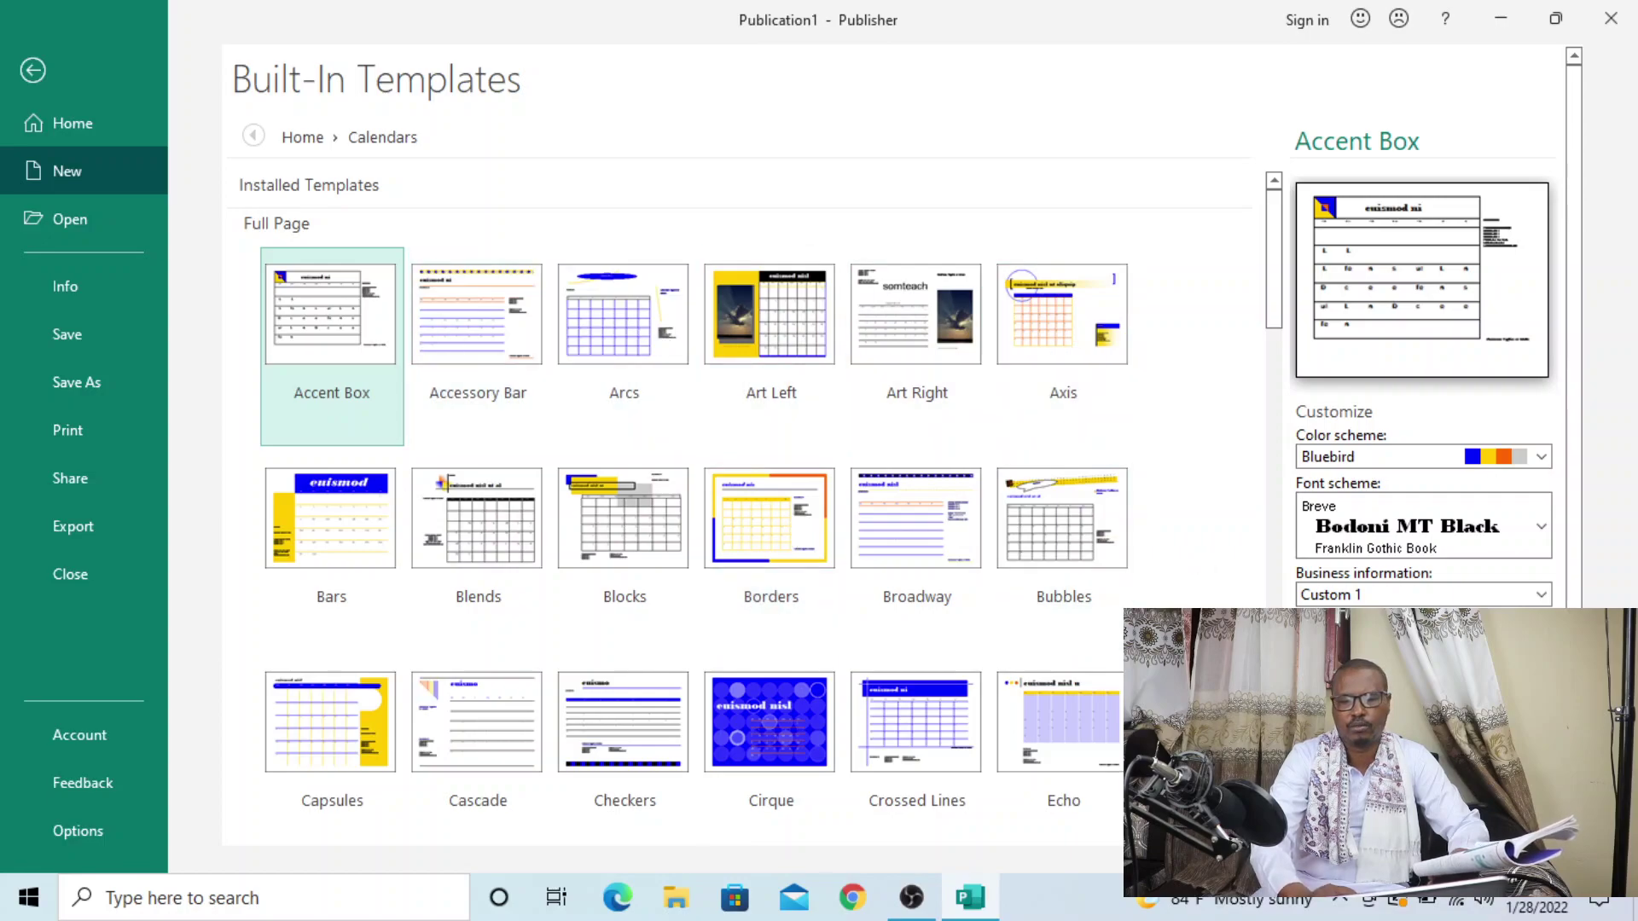
# Step: Create the calendar from the Accent Box template and save it on the Desktop as "clender" in Publisher format
pyautogui.click(1340, 683)
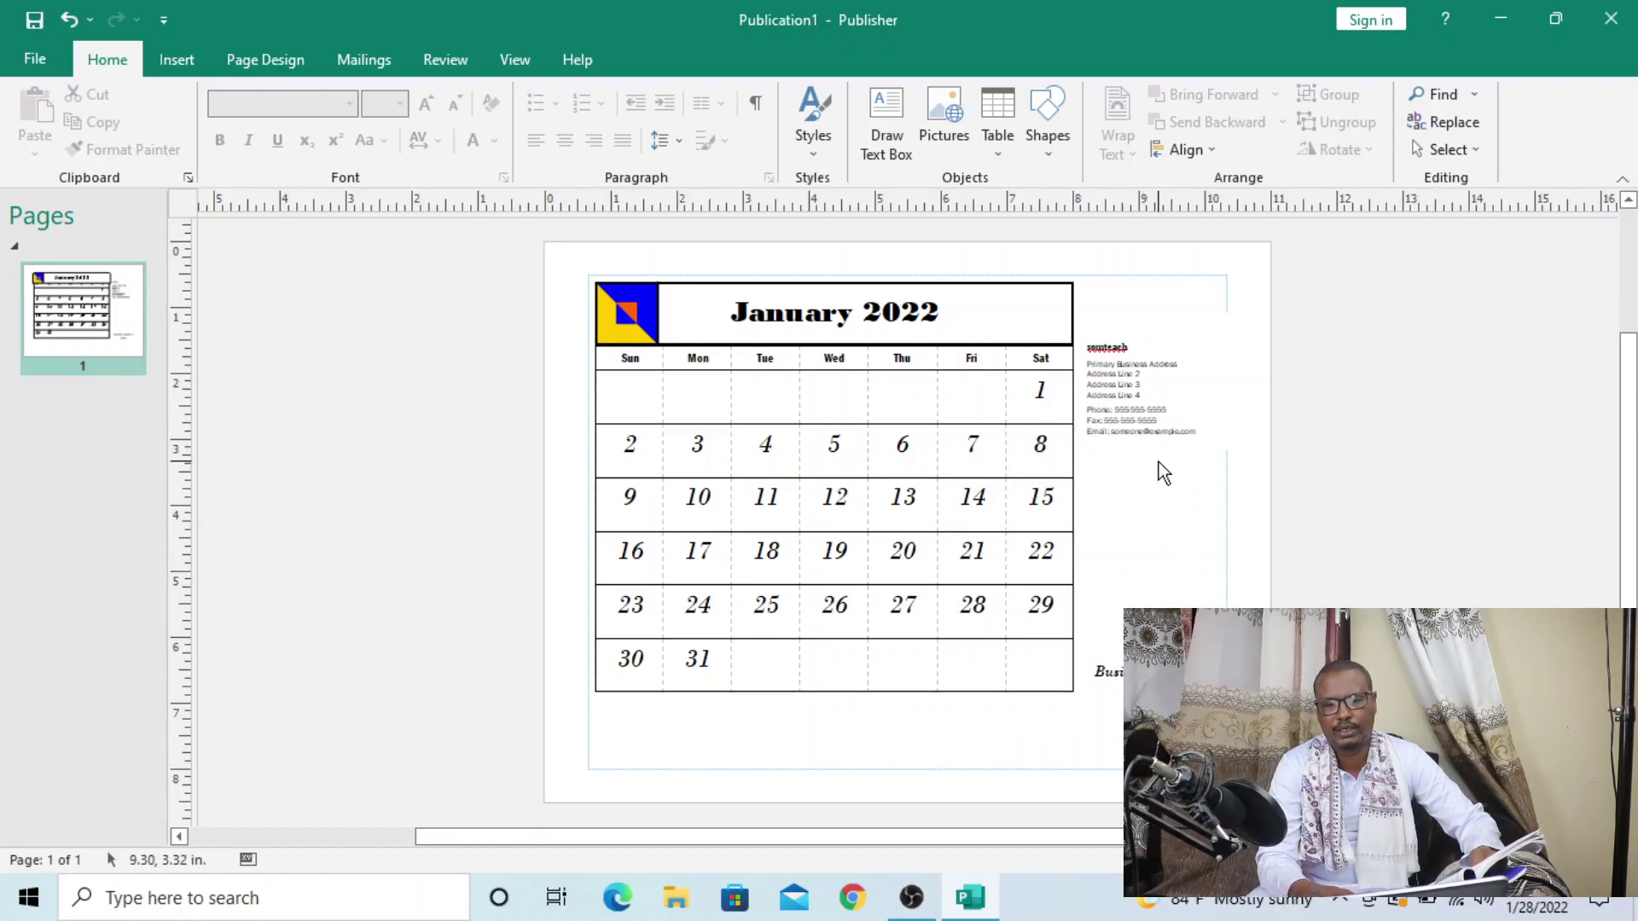
pyautogui.click(36, 59)
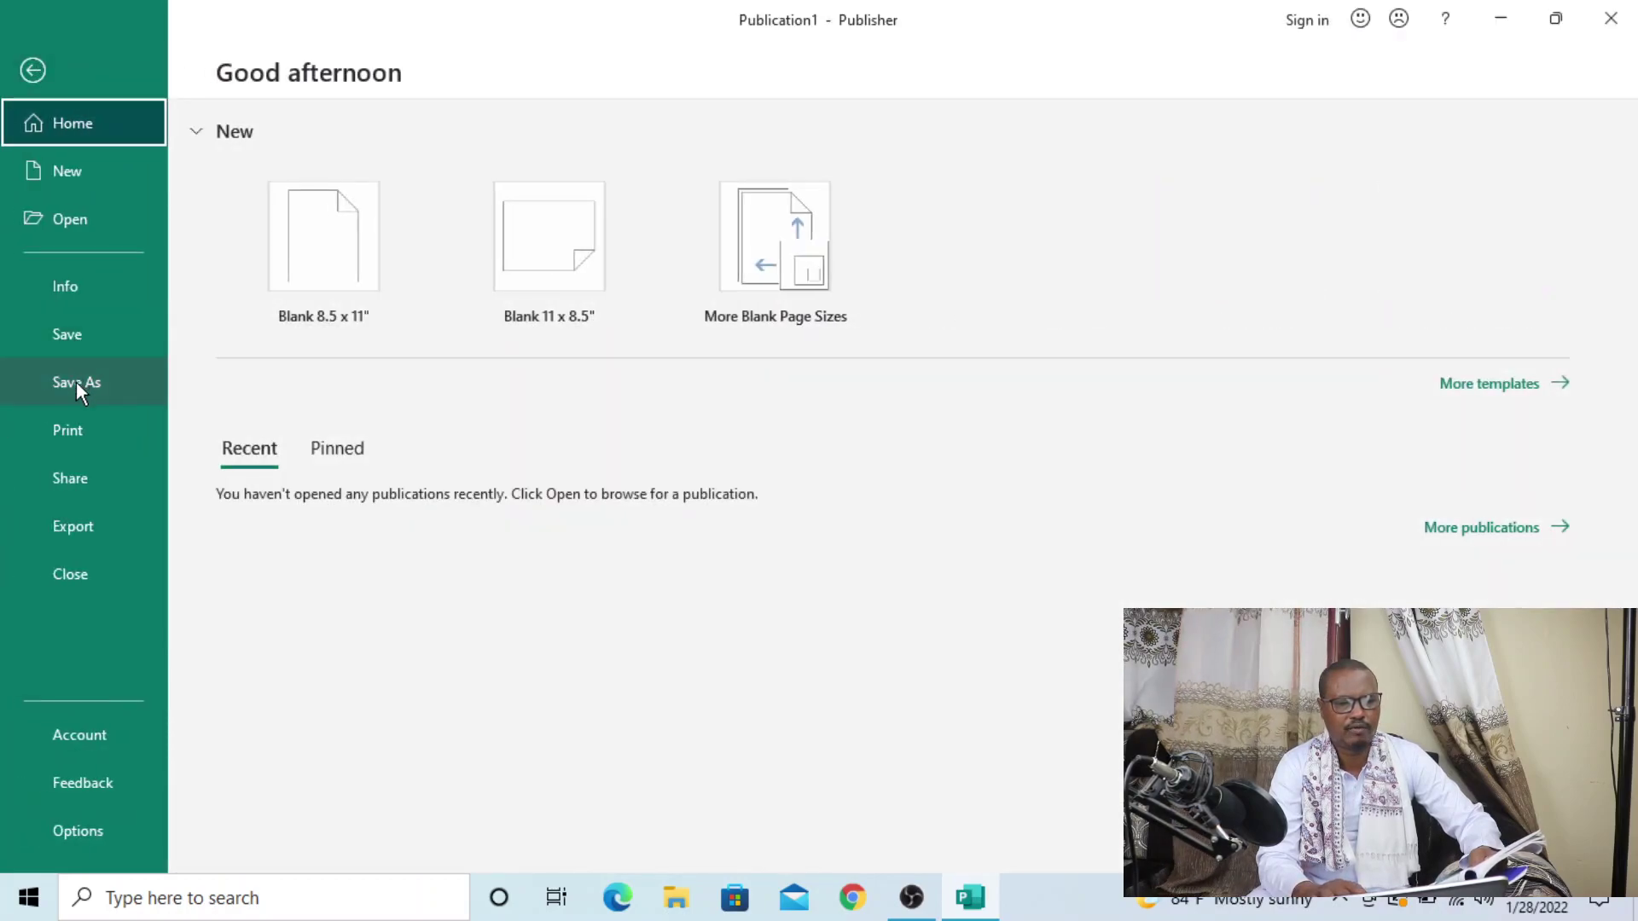
pyautogui.click(76, 381)
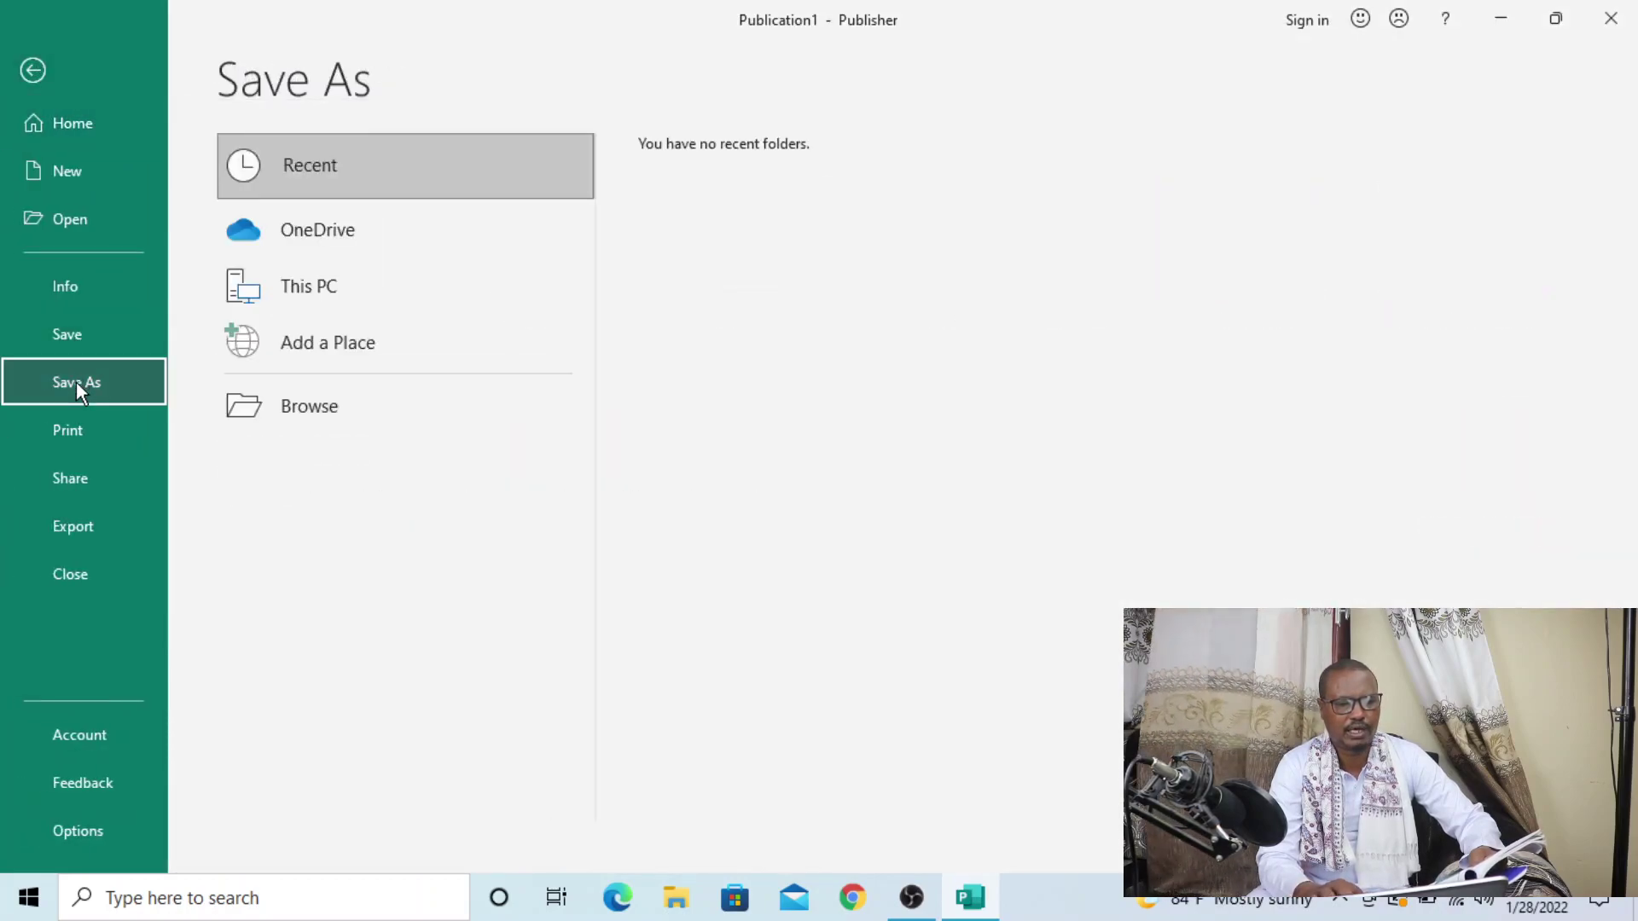
pyautogui.click(341, 292)
pyautogui.click(732, 175)
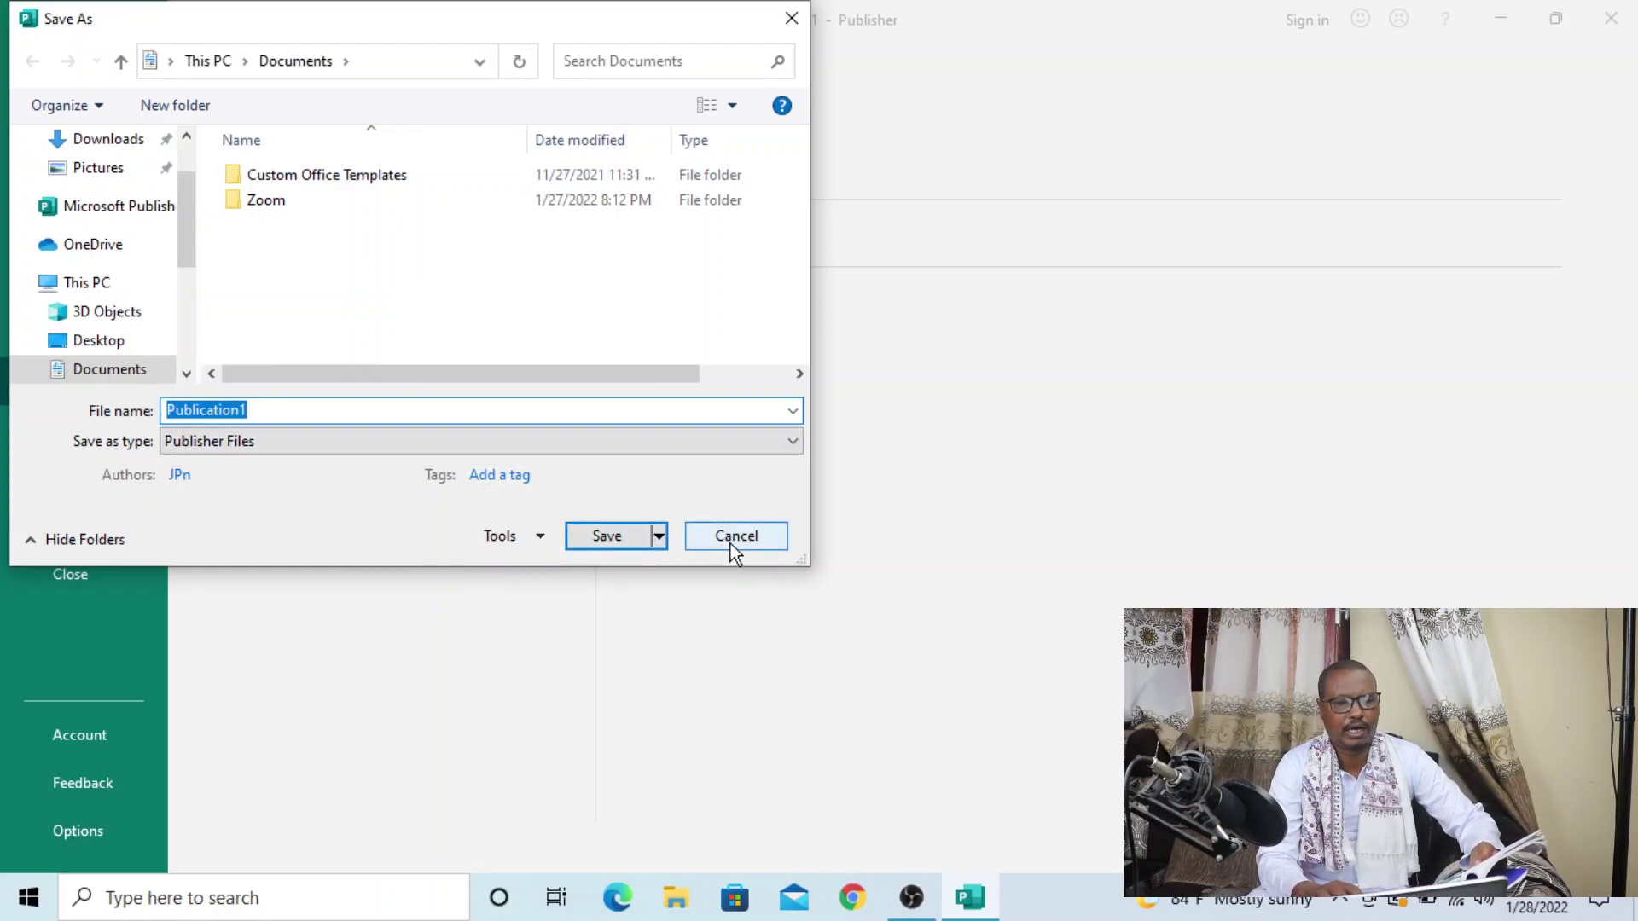
pyautogui.click(122, 354)
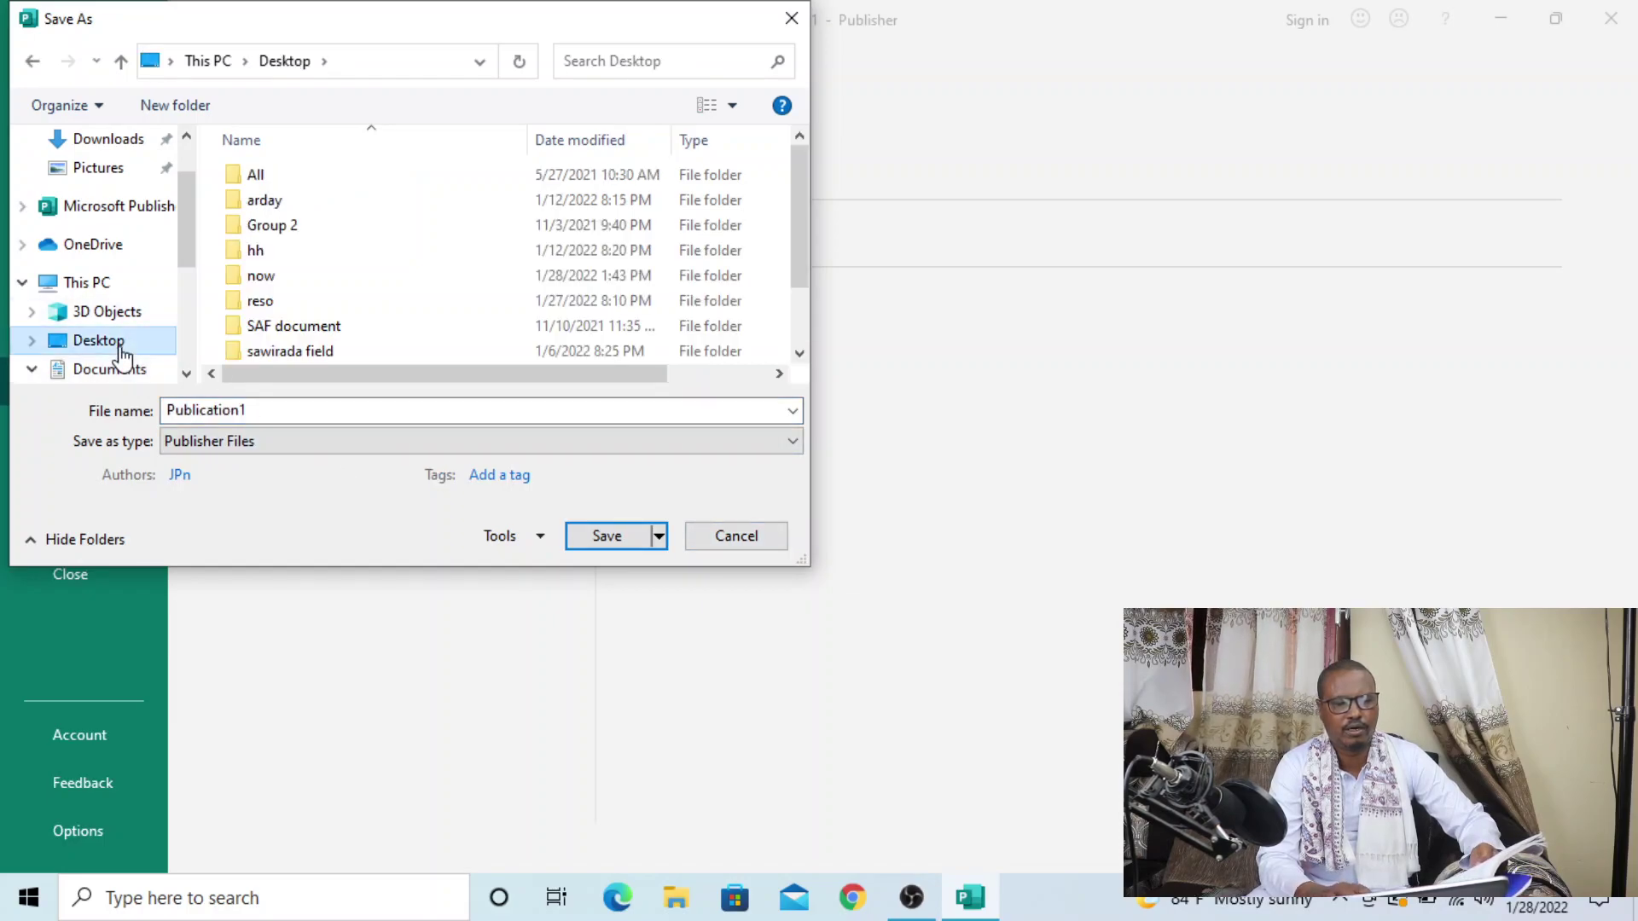
pyautogui.click(207, 416)
pyautogui.write('clender')
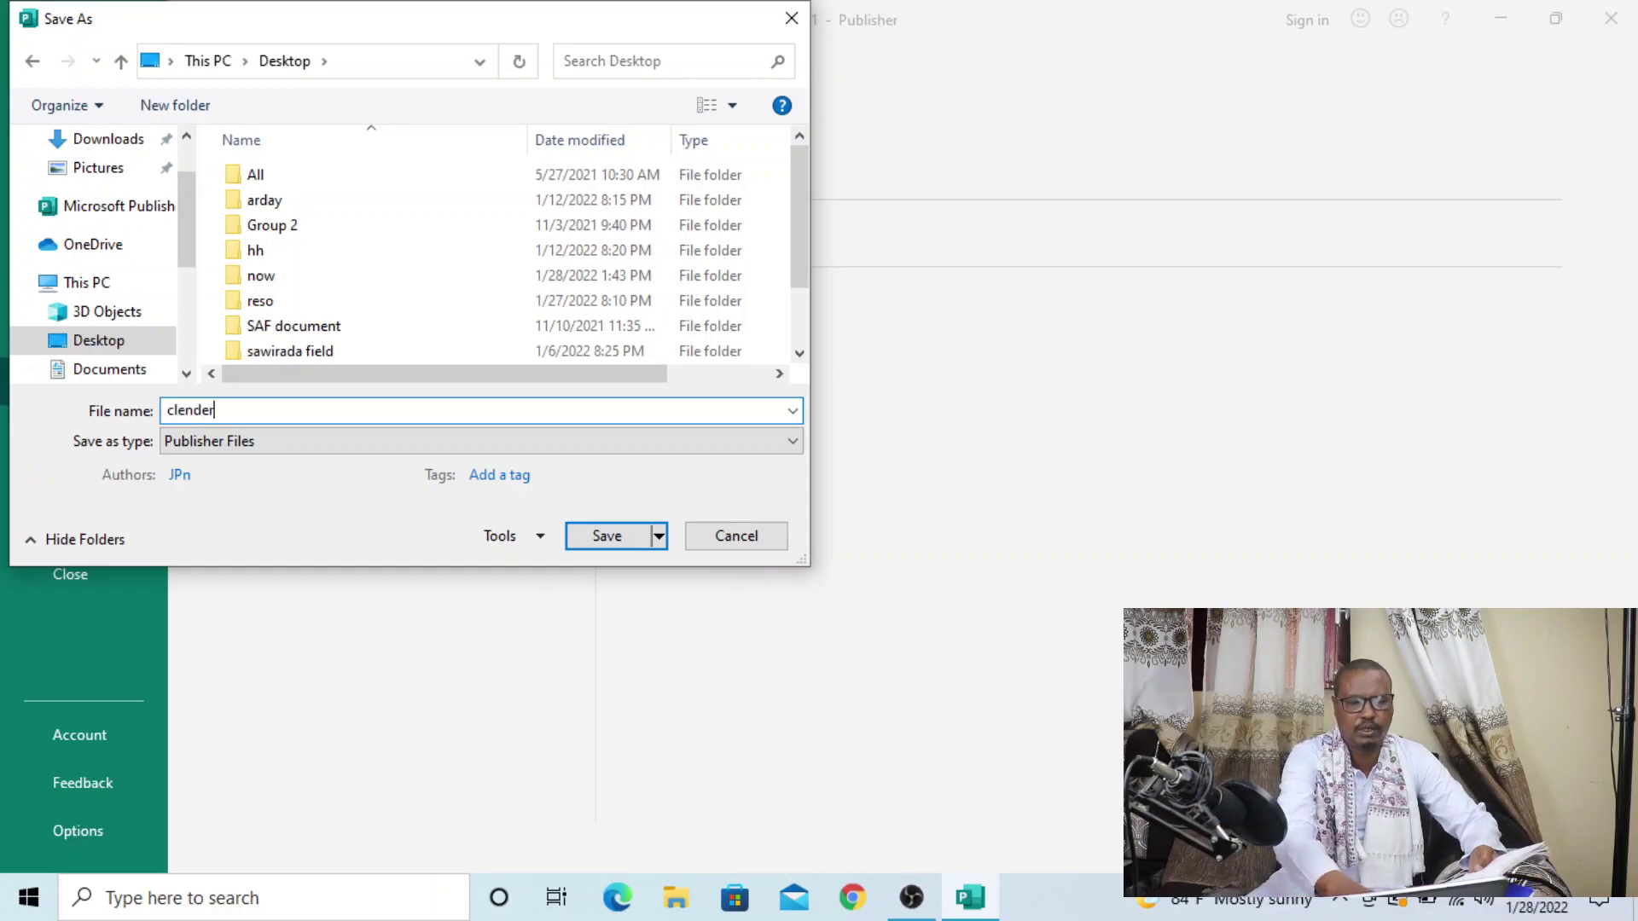
pyautogui.click(613, 538)
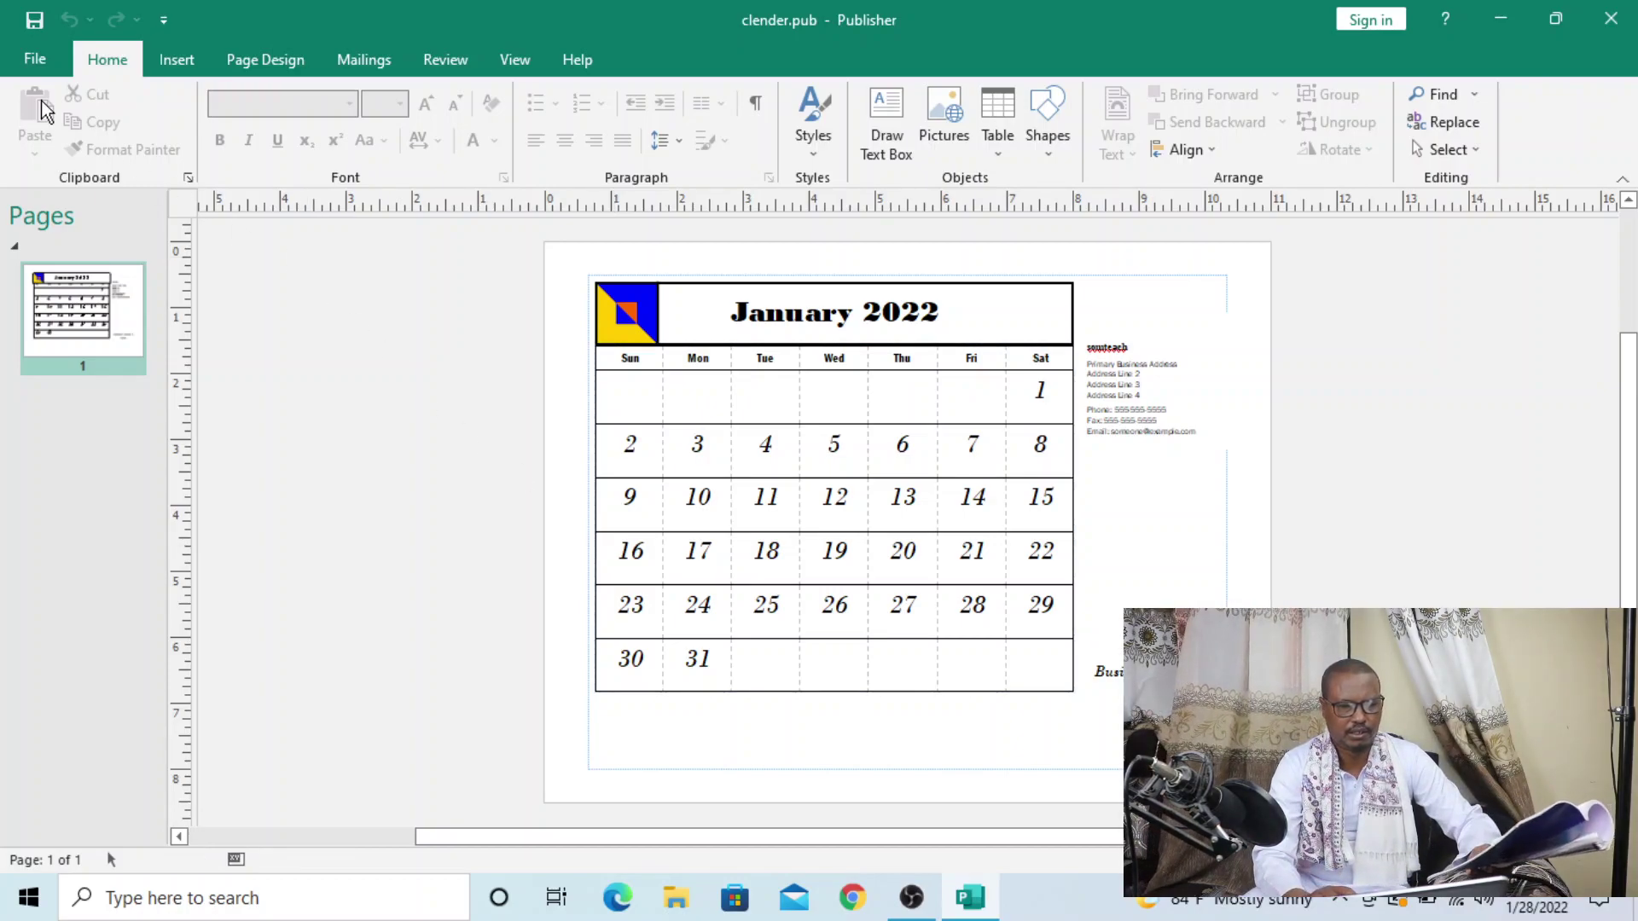
# Step: Close the calendar publication and go to the start page
pyautogui.click(33, 64)
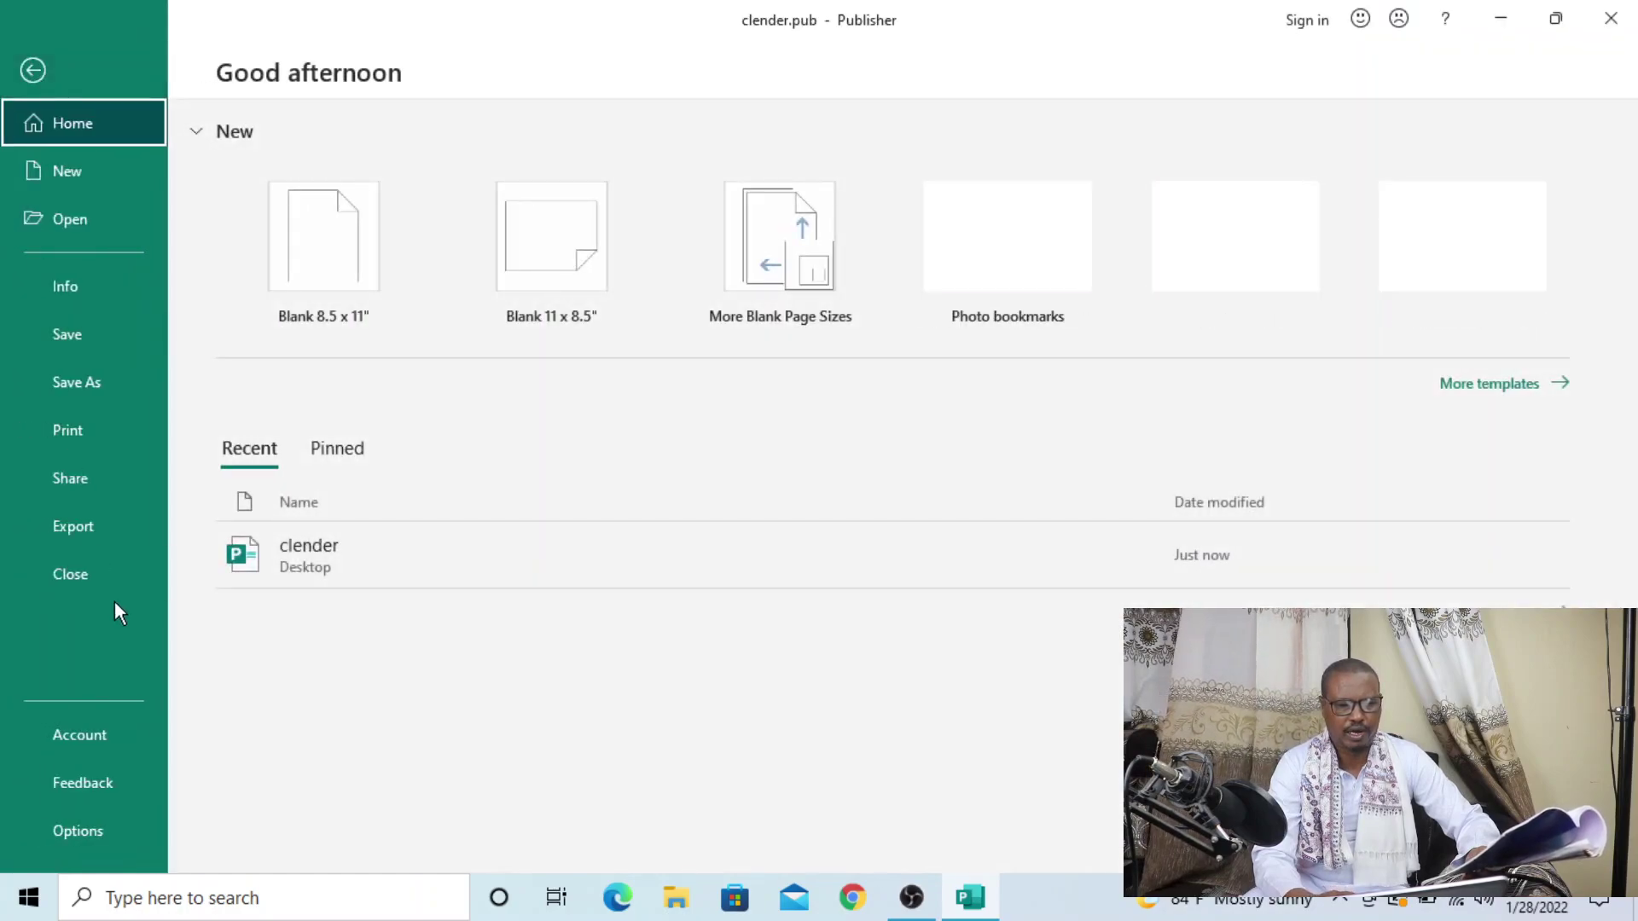
pyautogui.click(83, 579)
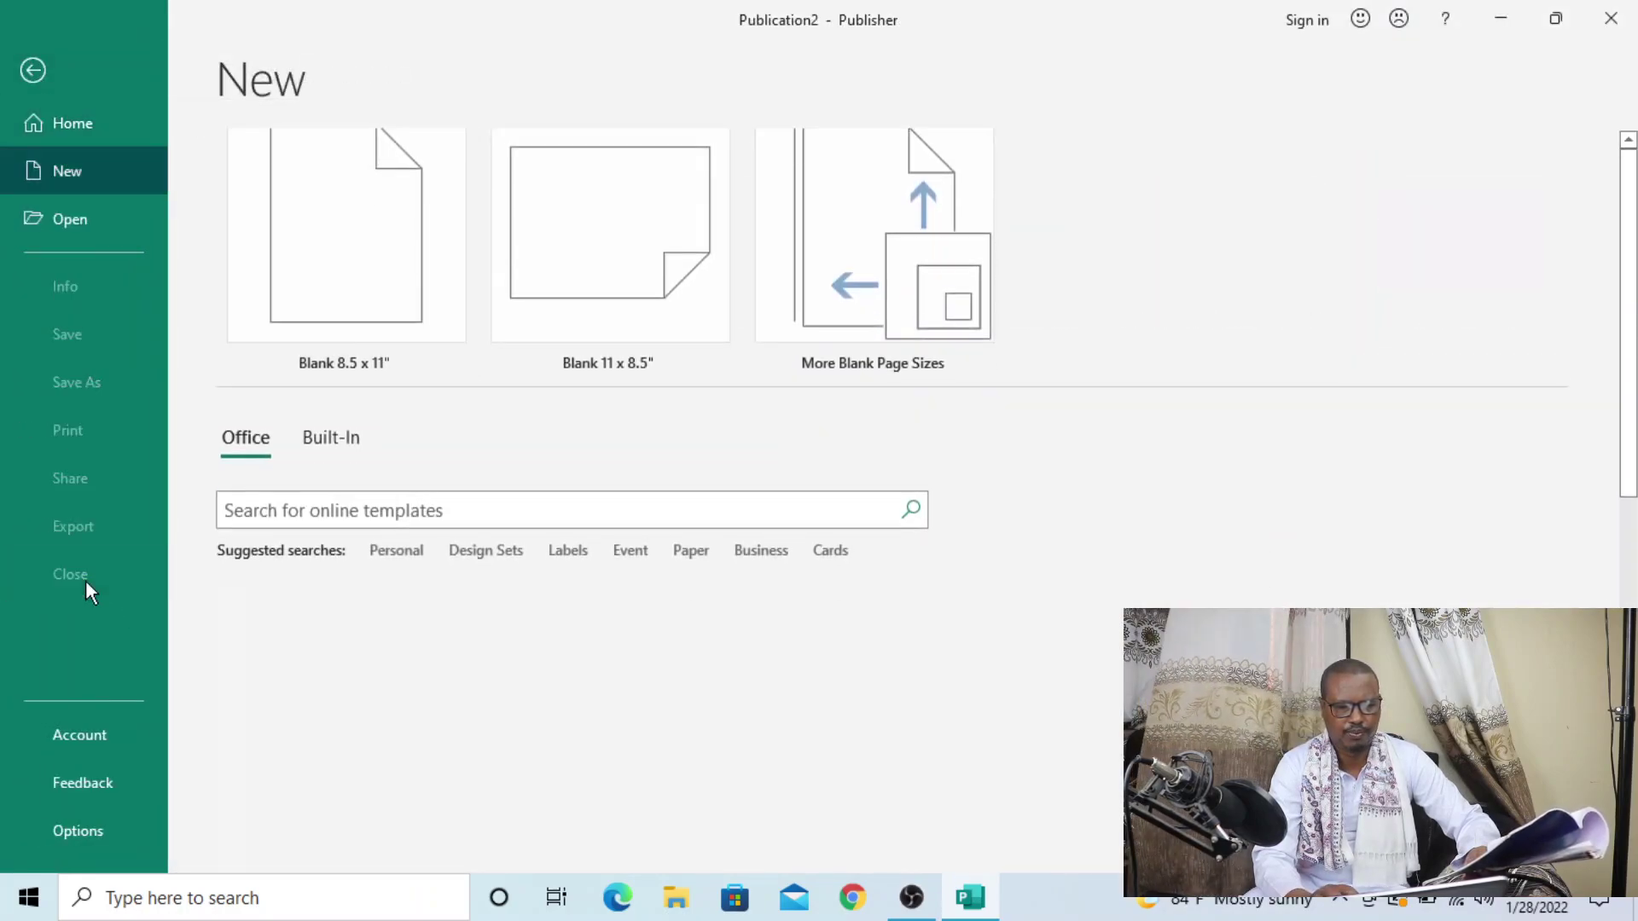
pyautogui.click(47, 121)
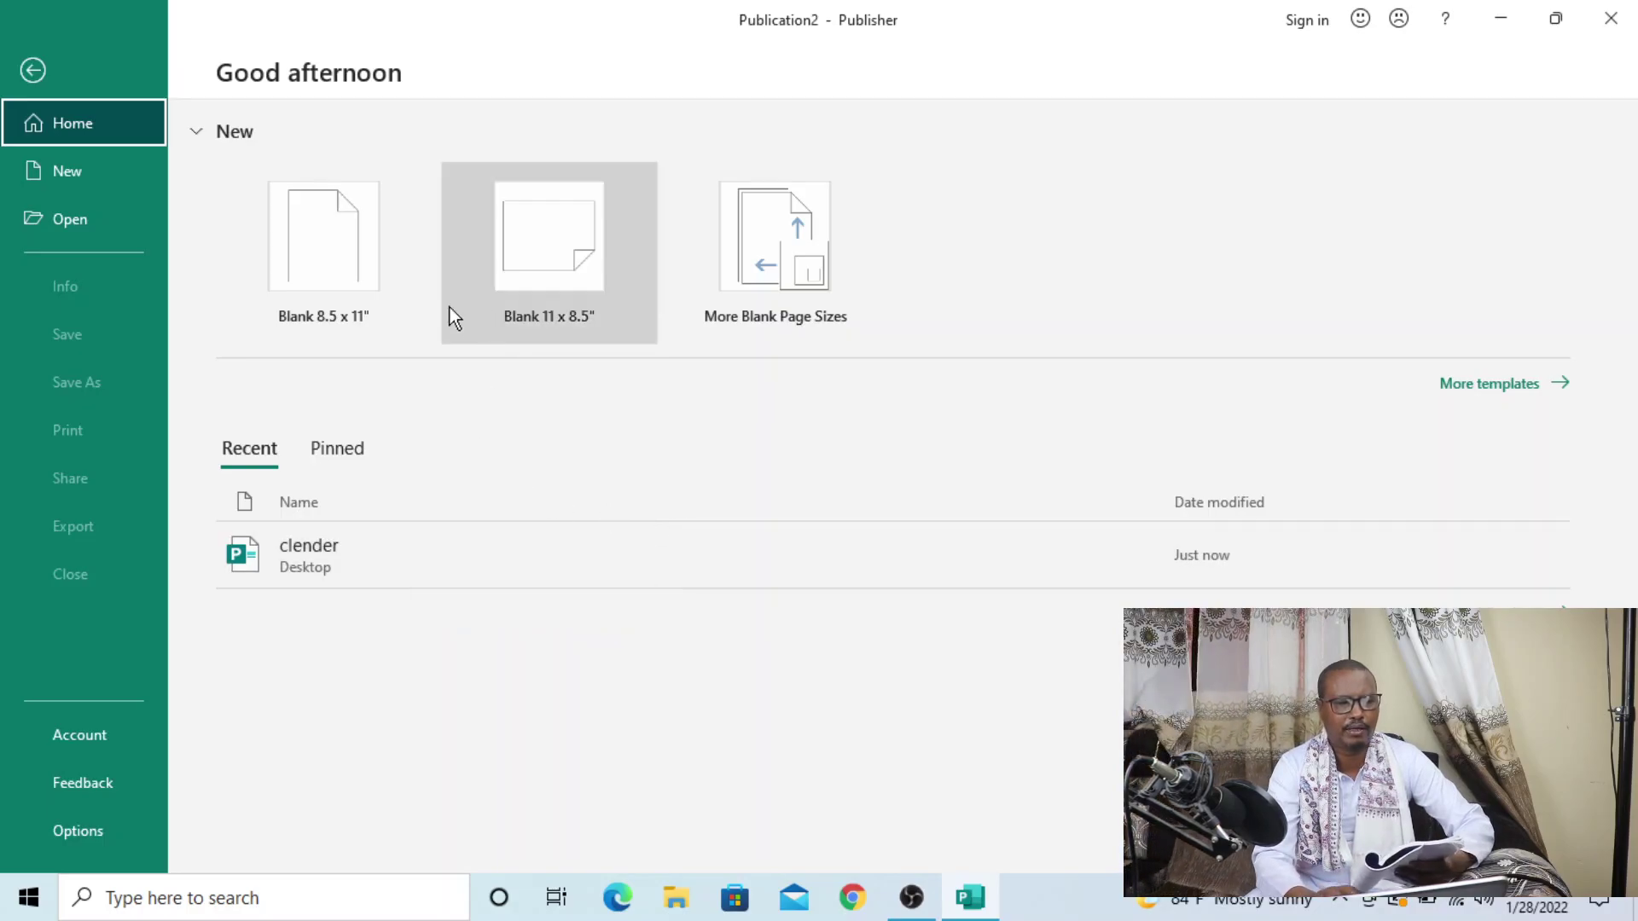
# Step: Open the existing "clender" publication from the Desktop folder
pyautogui.click(78, 222)
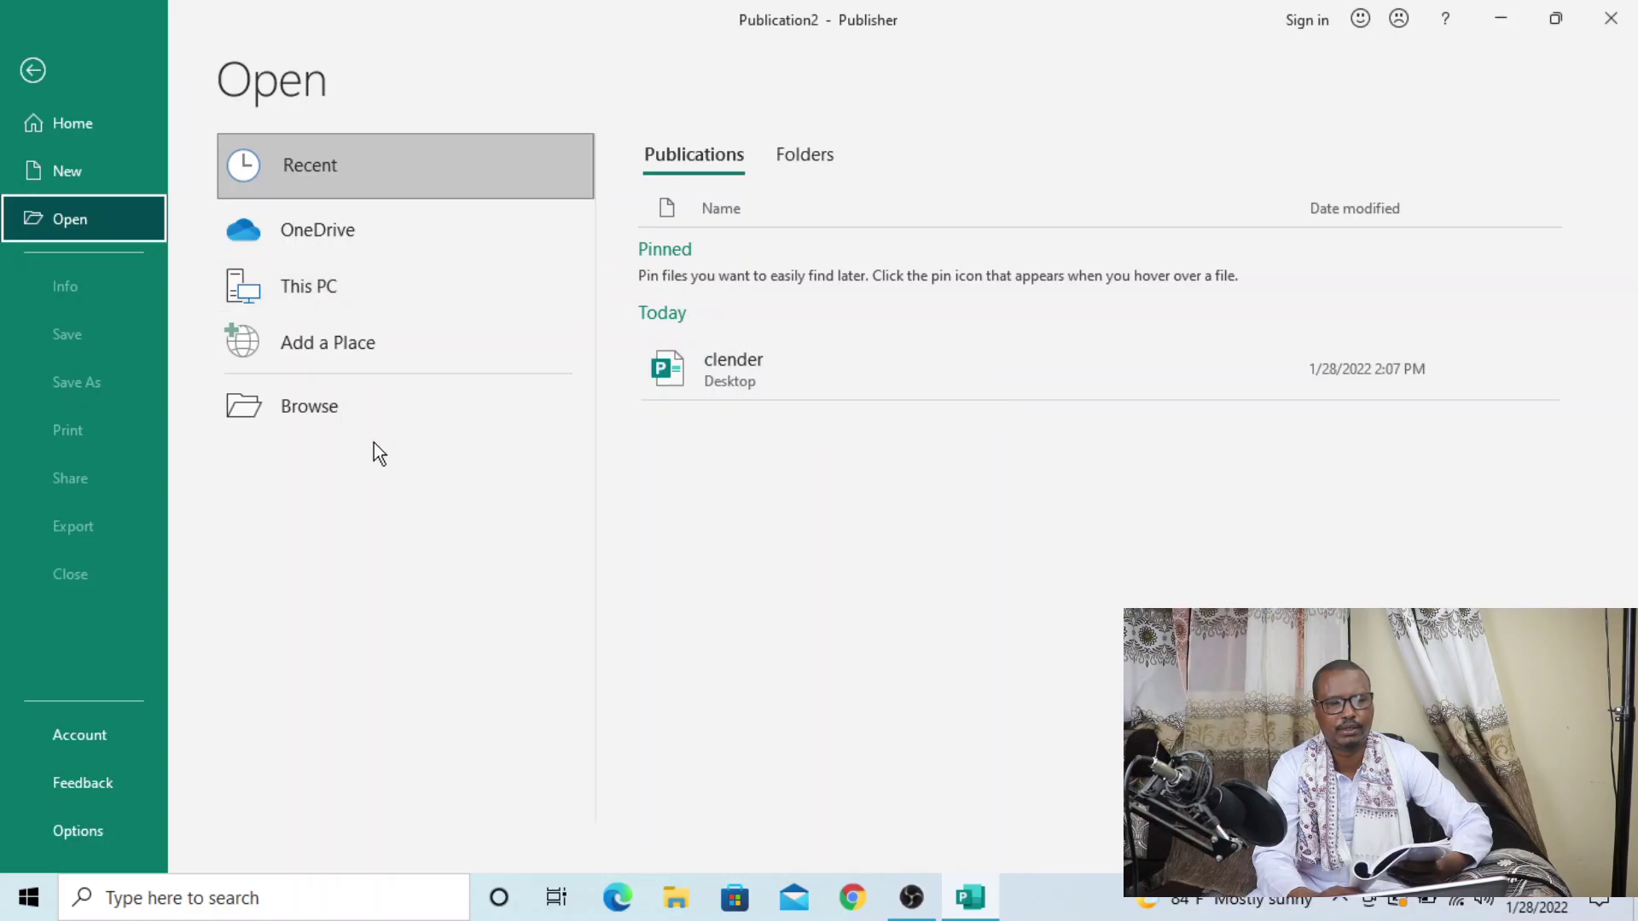
pyautogui.click(320, 412)
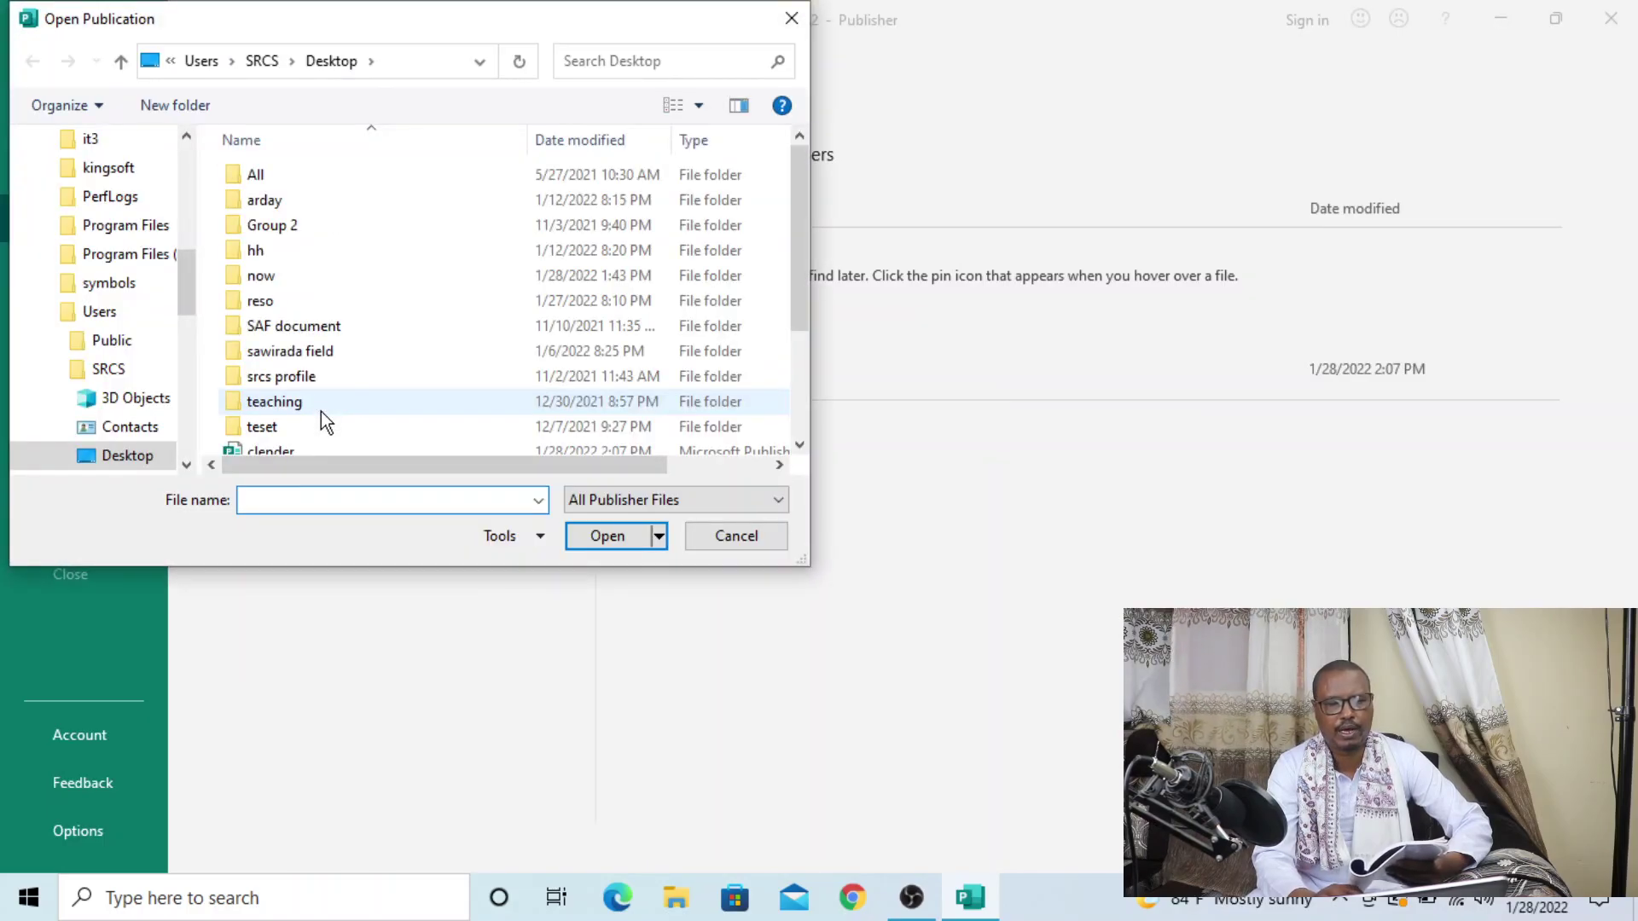
pyautogui.moveTo(184, 278); pyautogui.dragTo(146, 132)
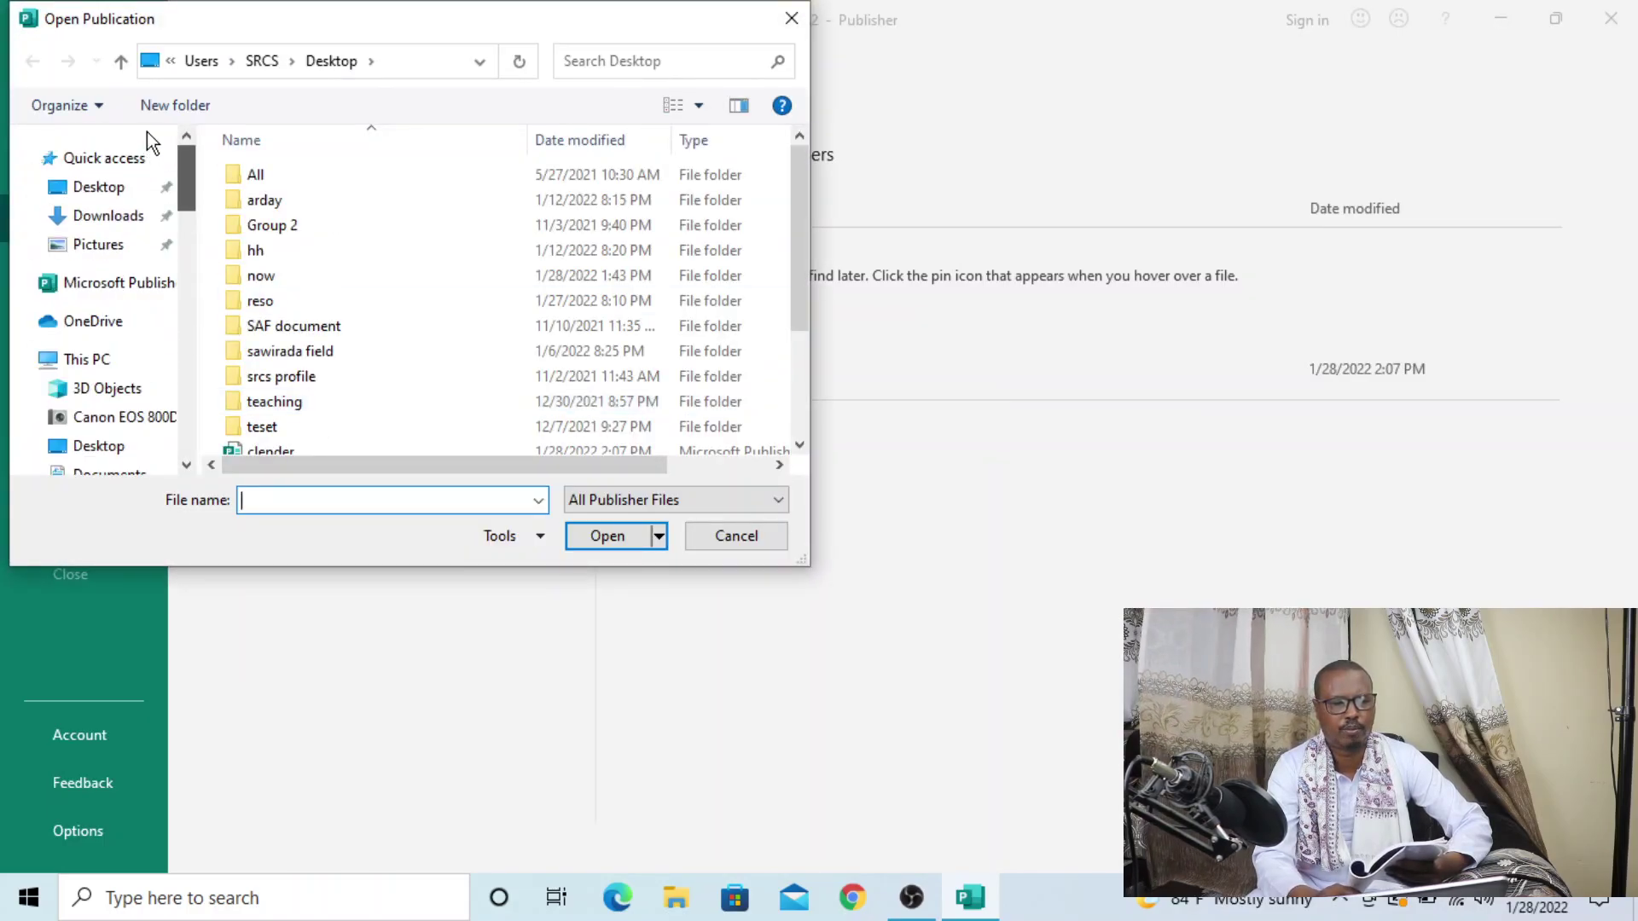
pyautogui.click(109, 189)
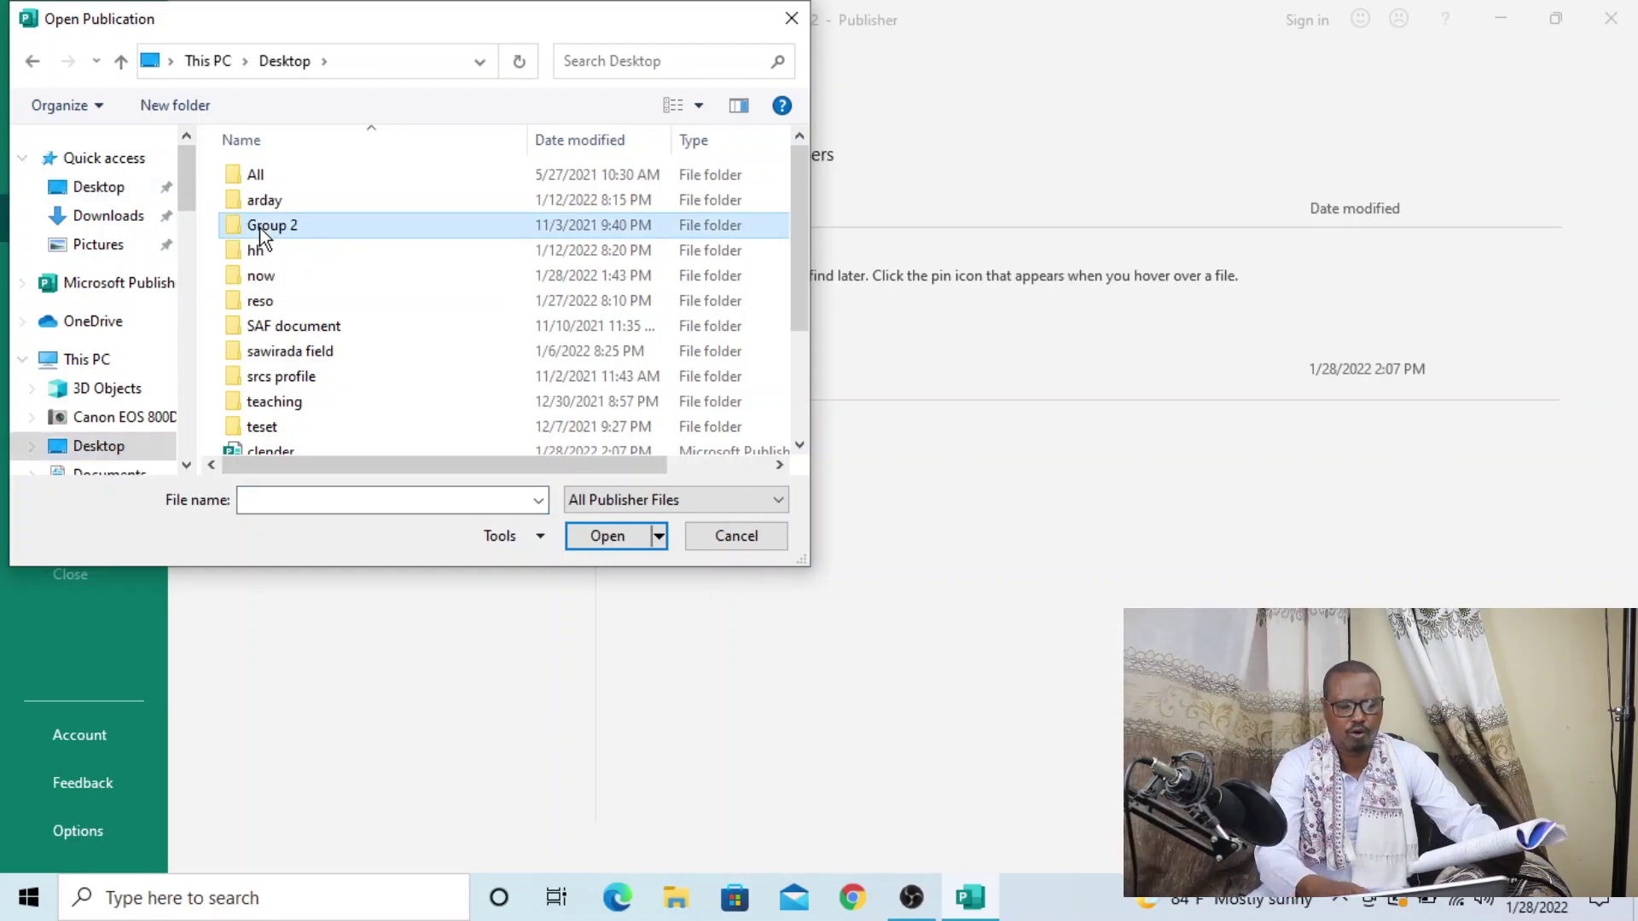
pyautogui.press('c')
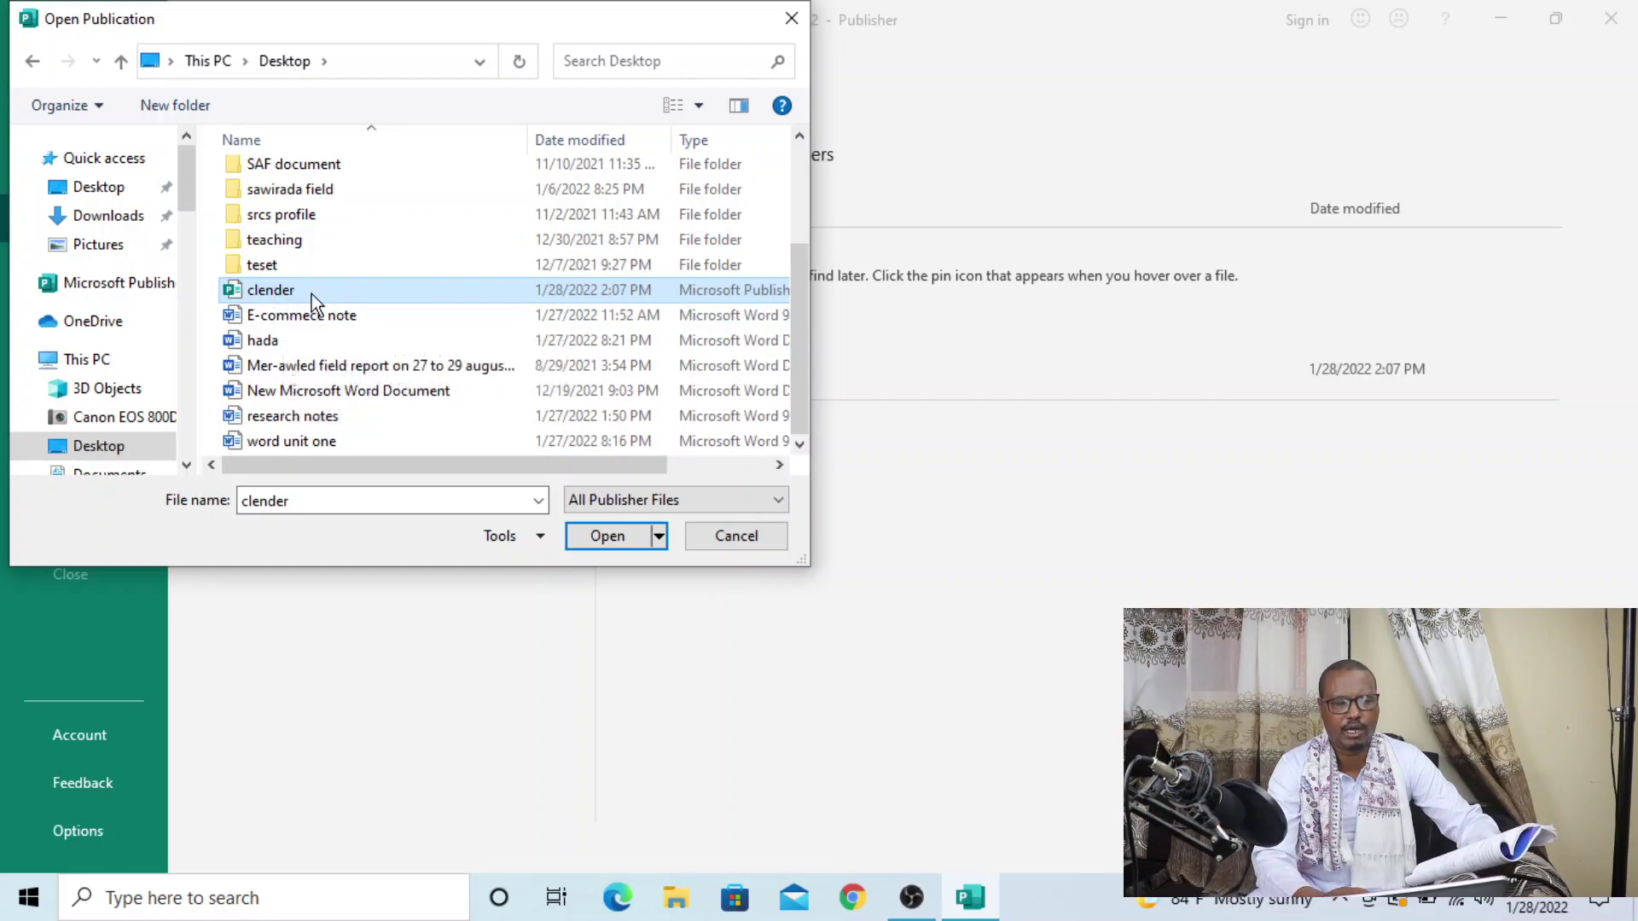
pyautogui.click(604, 538)
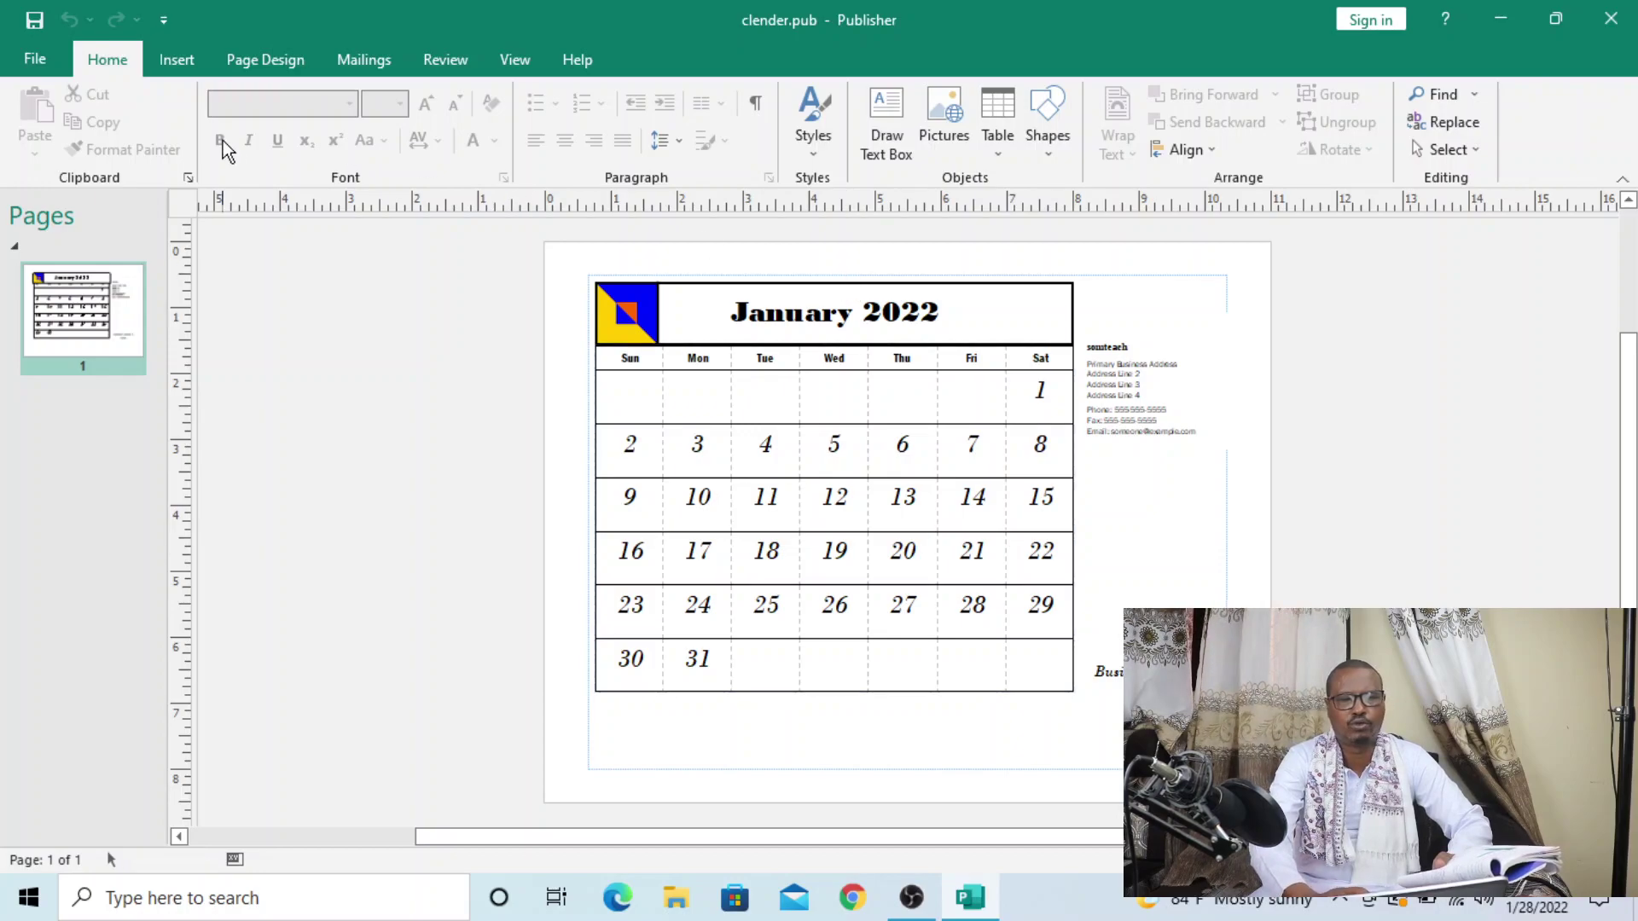
# Step: Draw a text box about 5.40 x 0.96 in just below the calendar grid and enter "somteach" in it
pyautogui.click(888, 124)
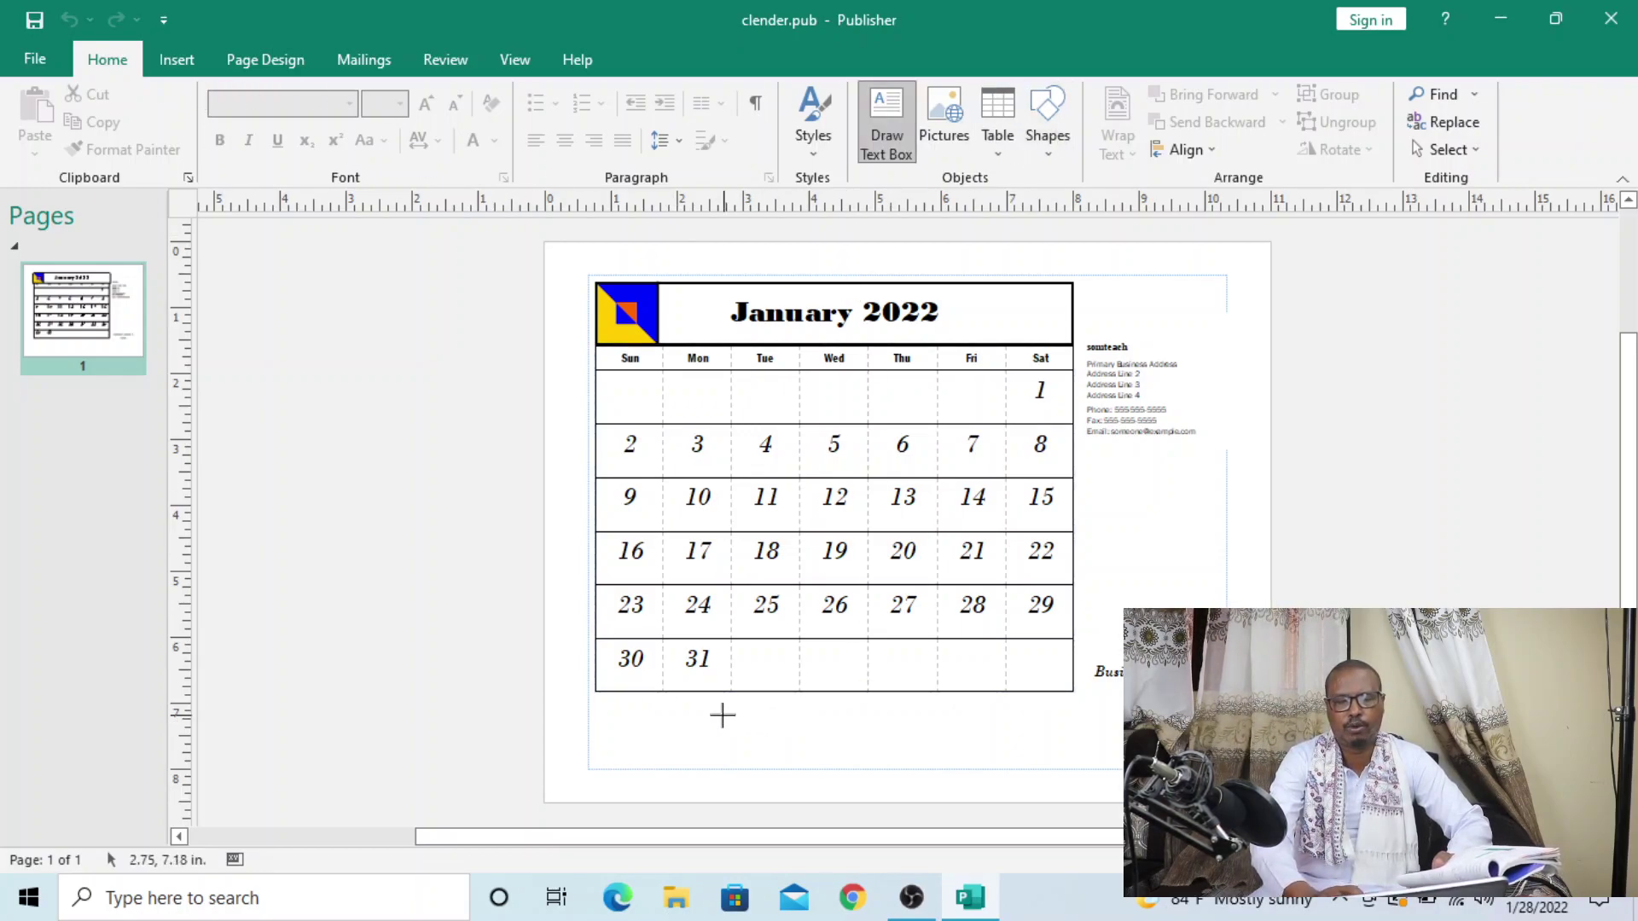
pyautogui.moveTo(654, 699)
pyautogui.mouseDown()
pyautogui.moveTo(705, 746)
pyautogui.moveTo(1011, 766)
pyautogui.mouseUp()
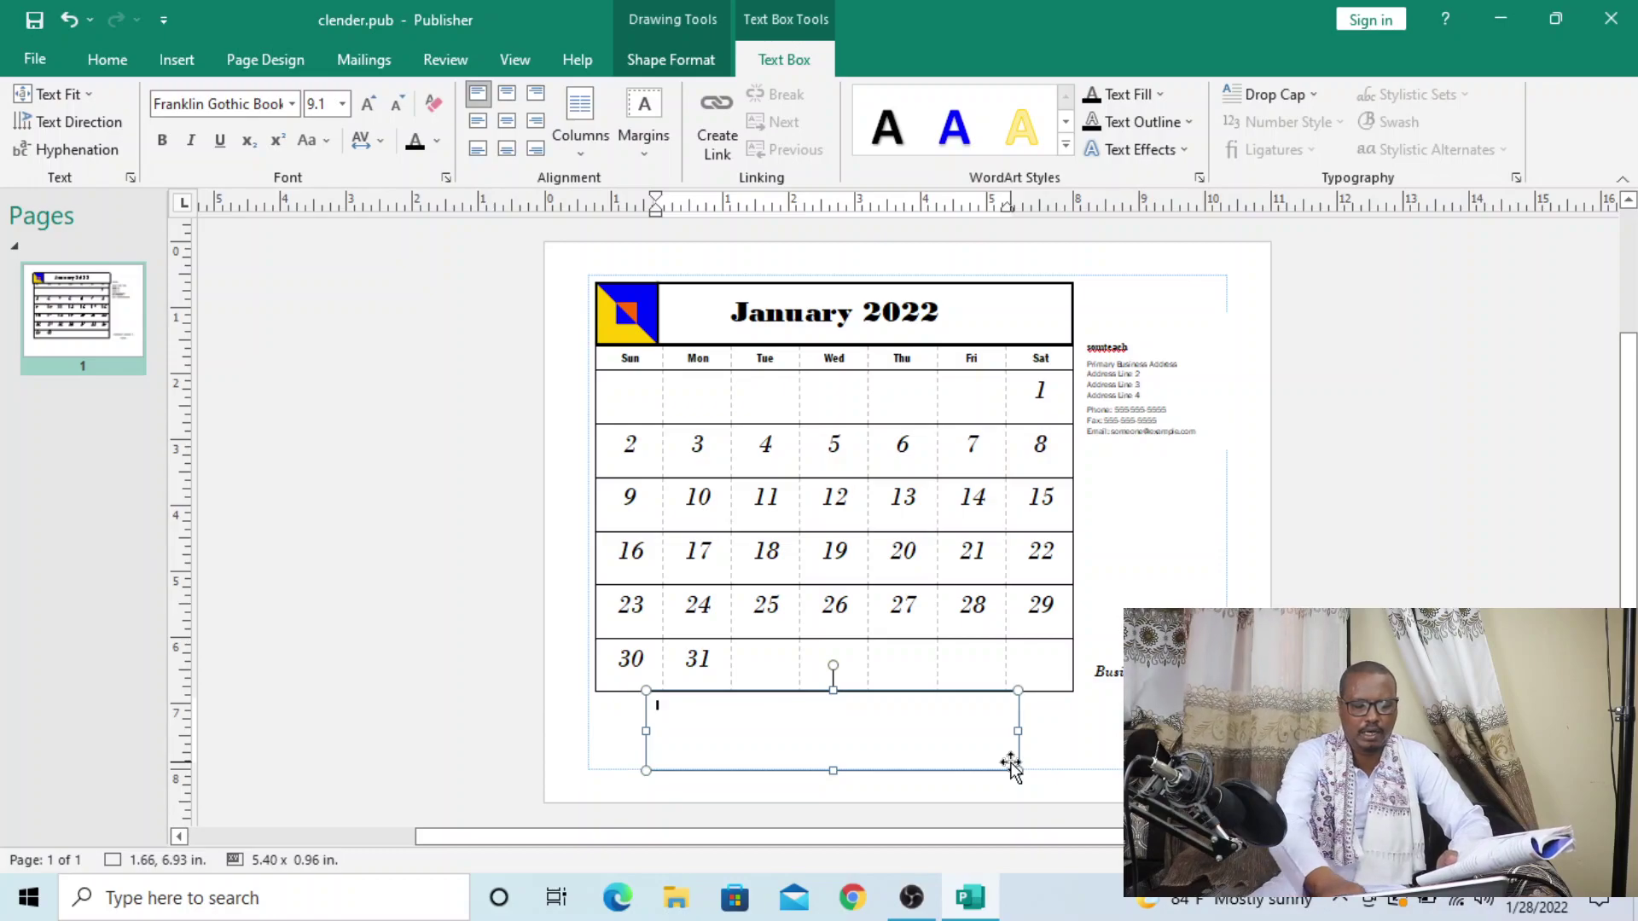
pyautogui.write('te')
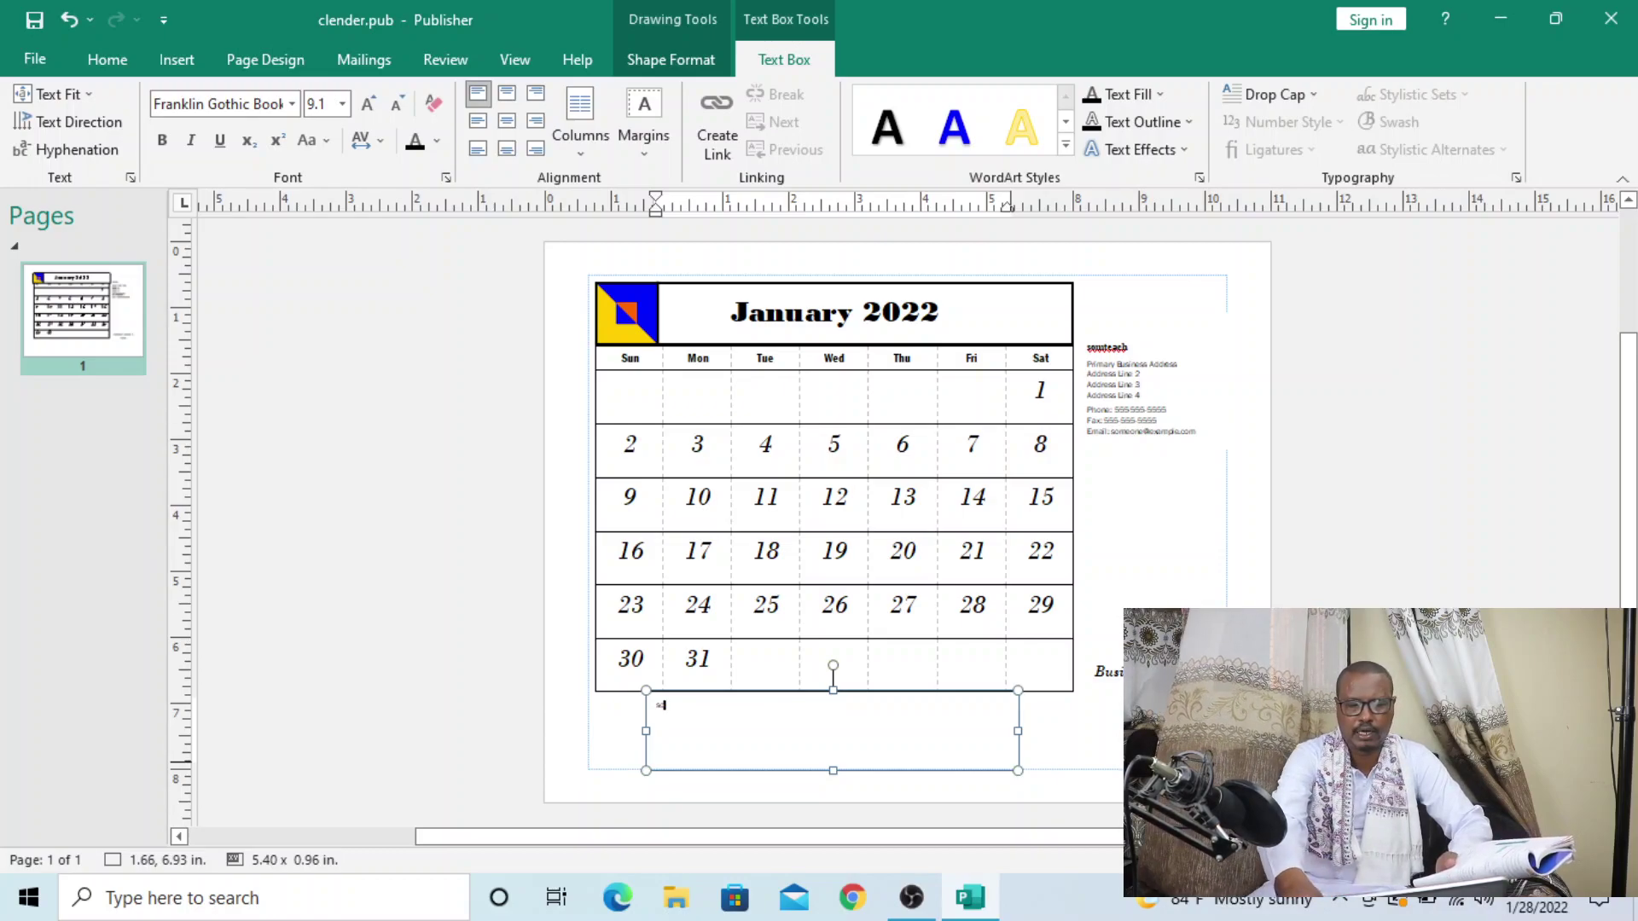
pyautogui.write('mteach')
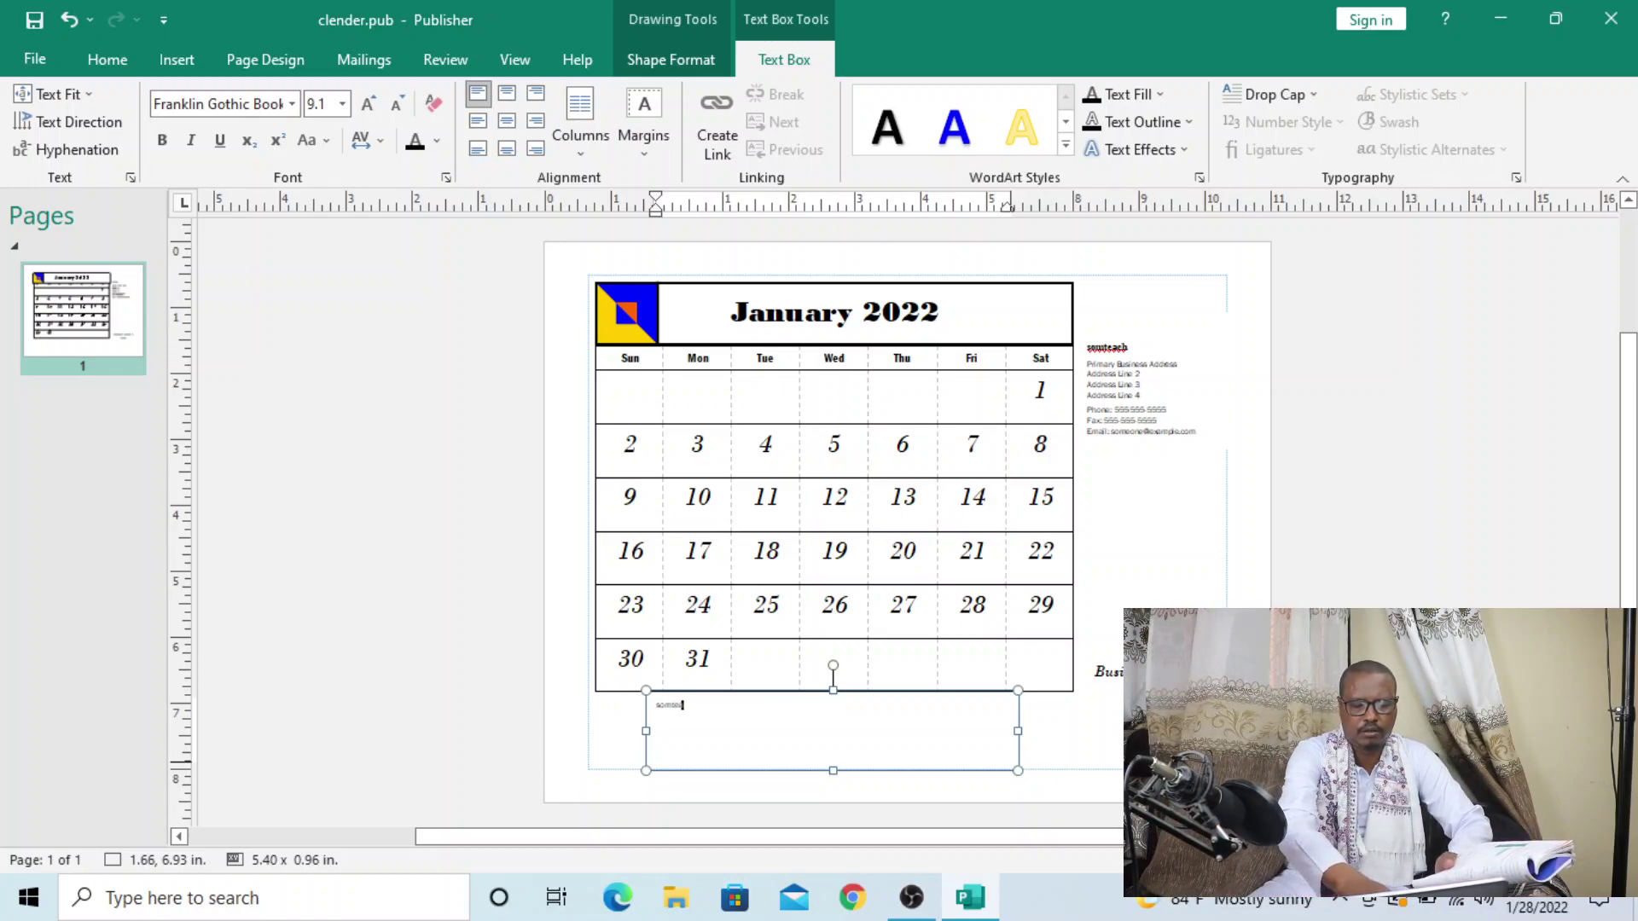